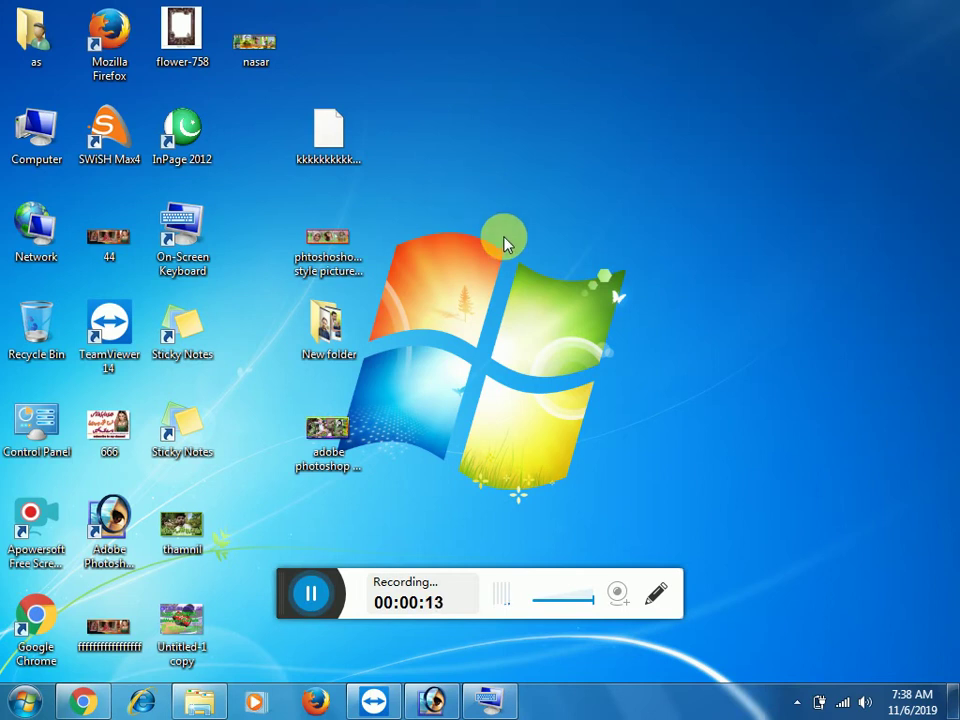
right_click(488, 130)
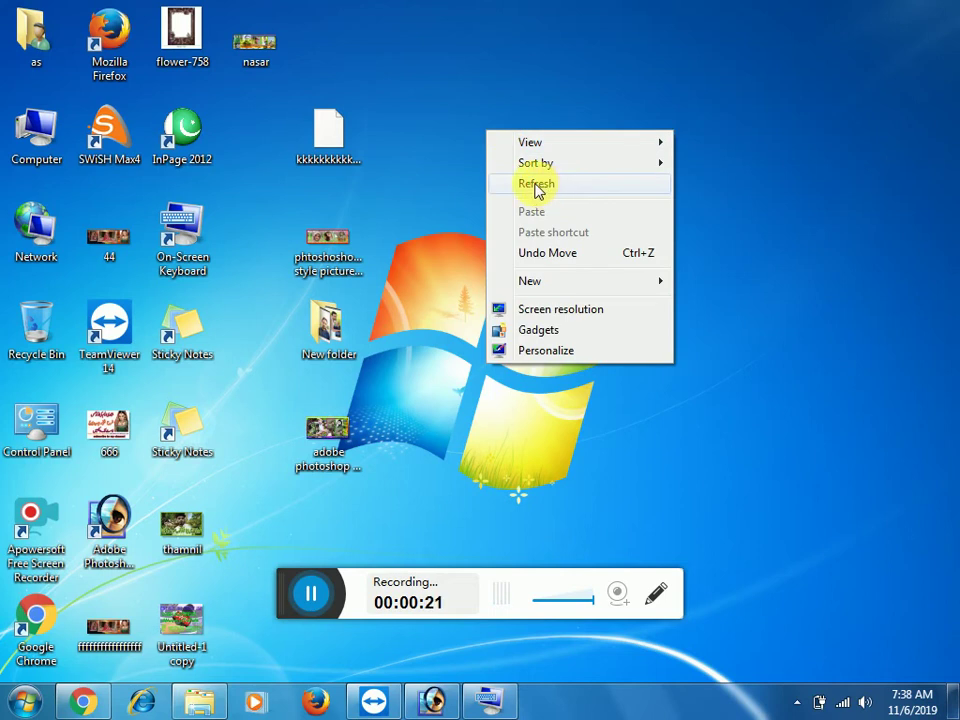
click(537, 186)
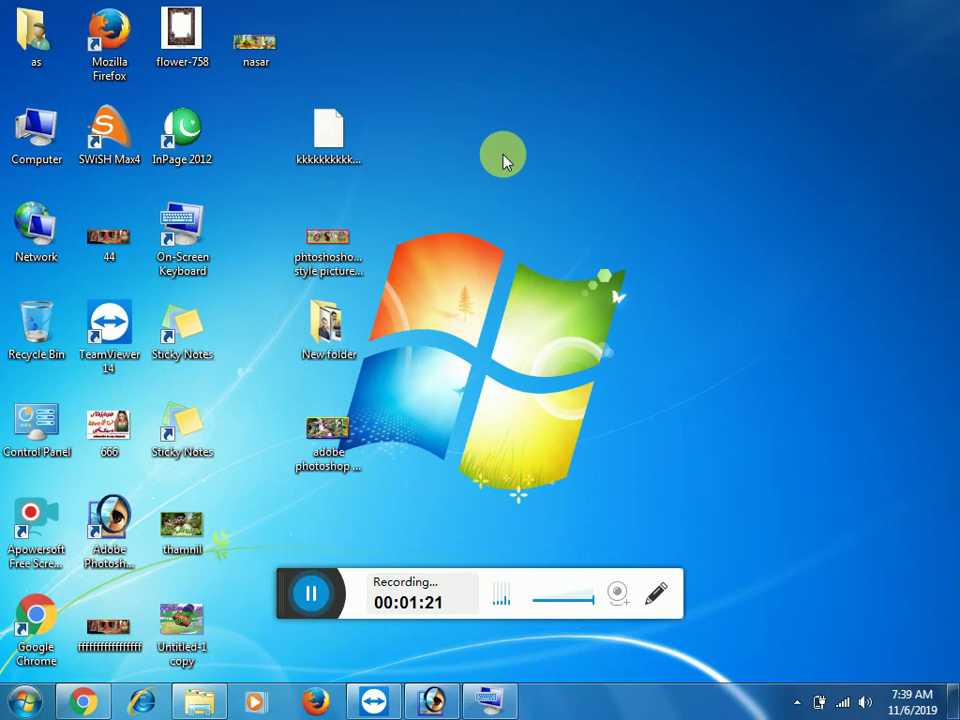
right_click(560, 192)
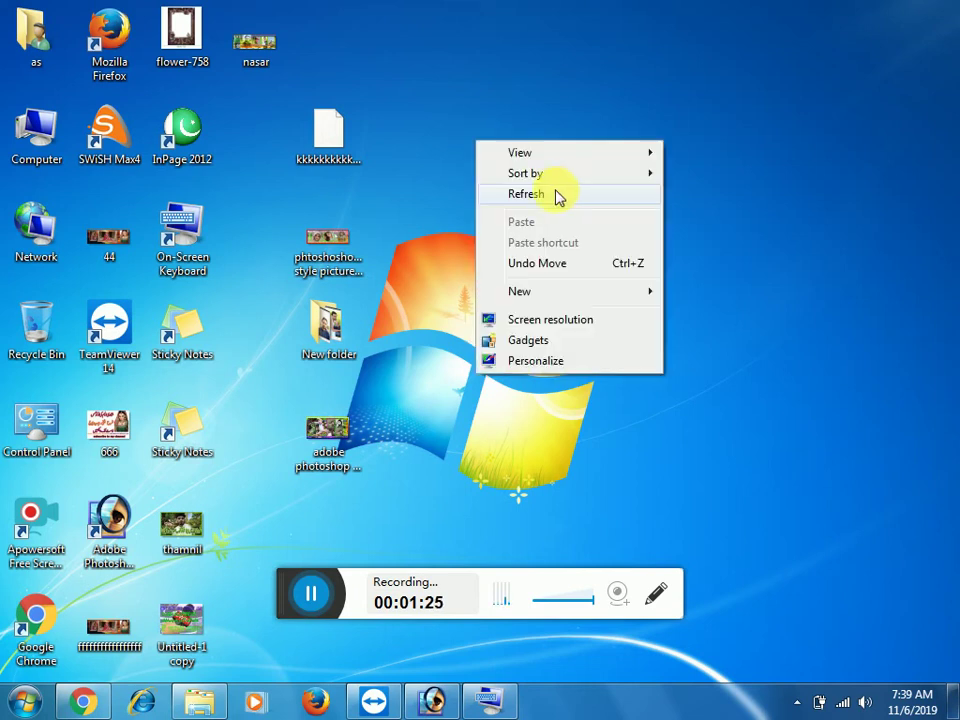
click(552, 194)
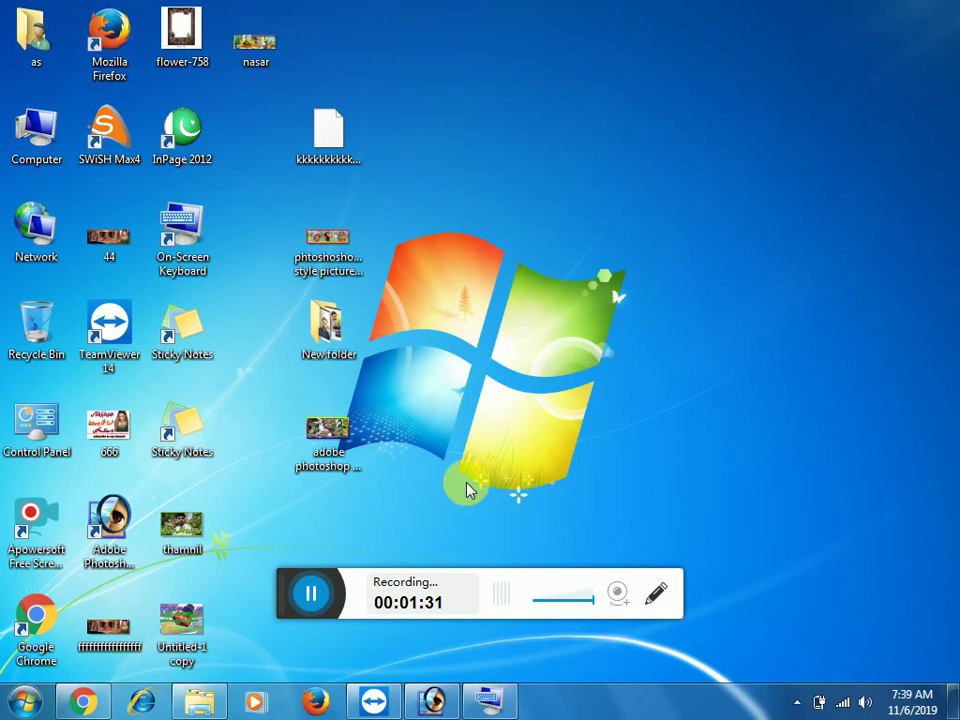
Step: Switch to Adobe Photoshop, maximize the portrait image IMG20190908085516.jpg and fit it to the screen
click(432, 704)
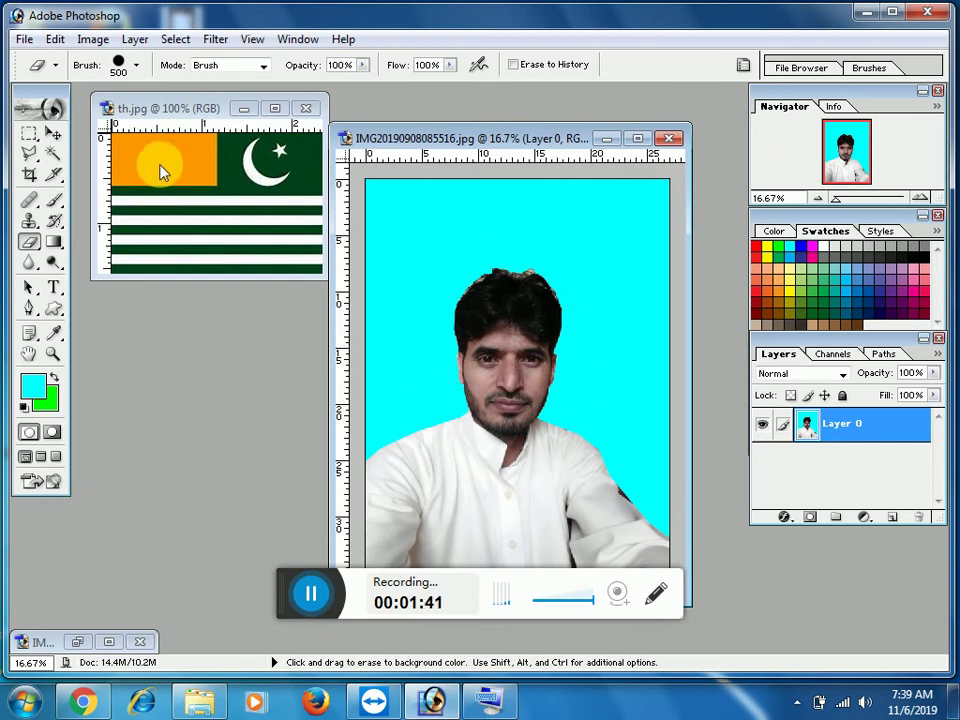
click(637, 138)
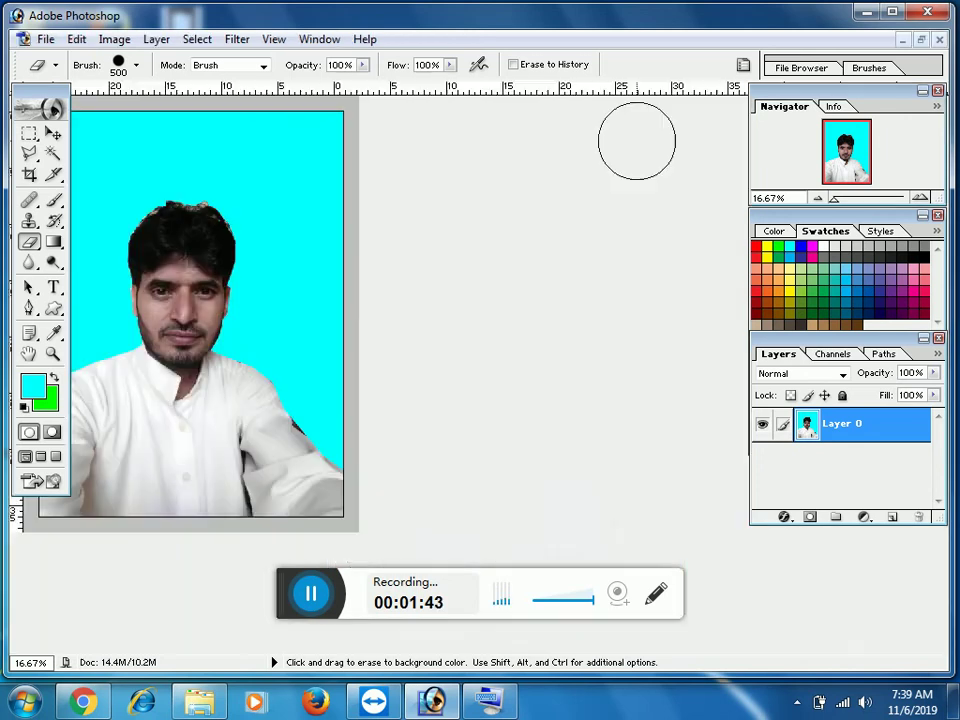
key(ctrl+0)
Step: Draw a four-sided Polygonal Lasso selection over the cyan backdrop along the portrait's left edge
click(29, 154)
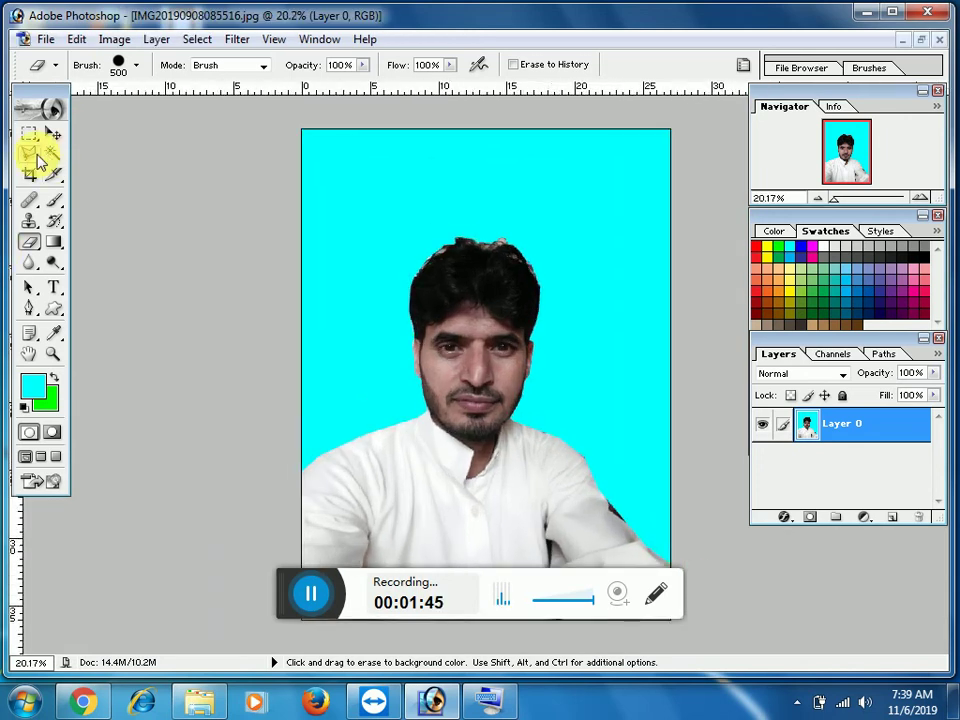
click(220, 384)
click(357, 382)
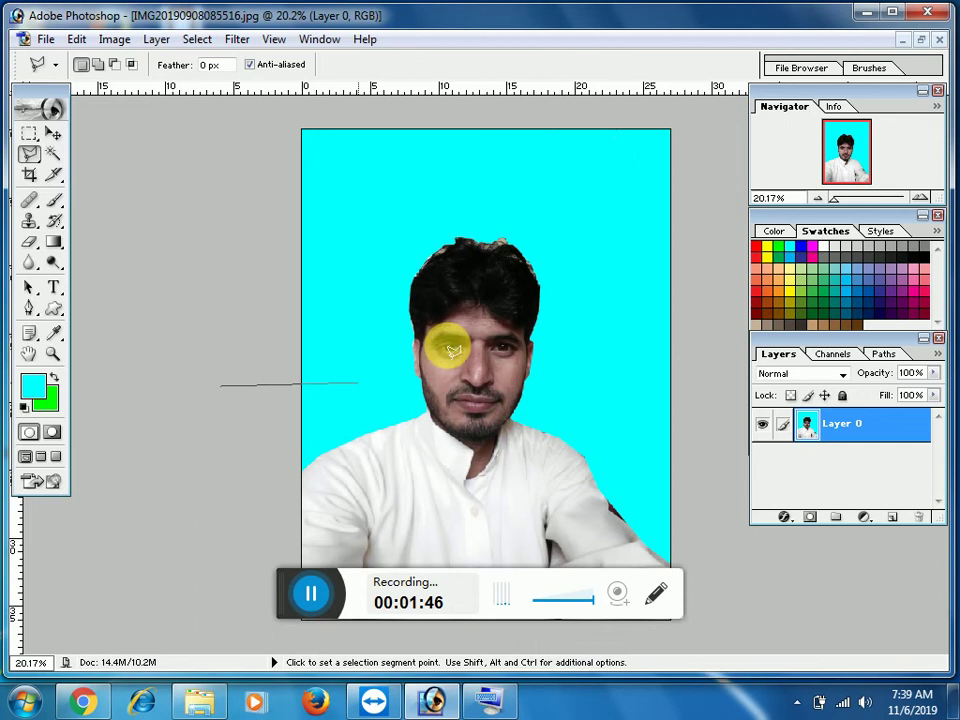
click(459, 316)
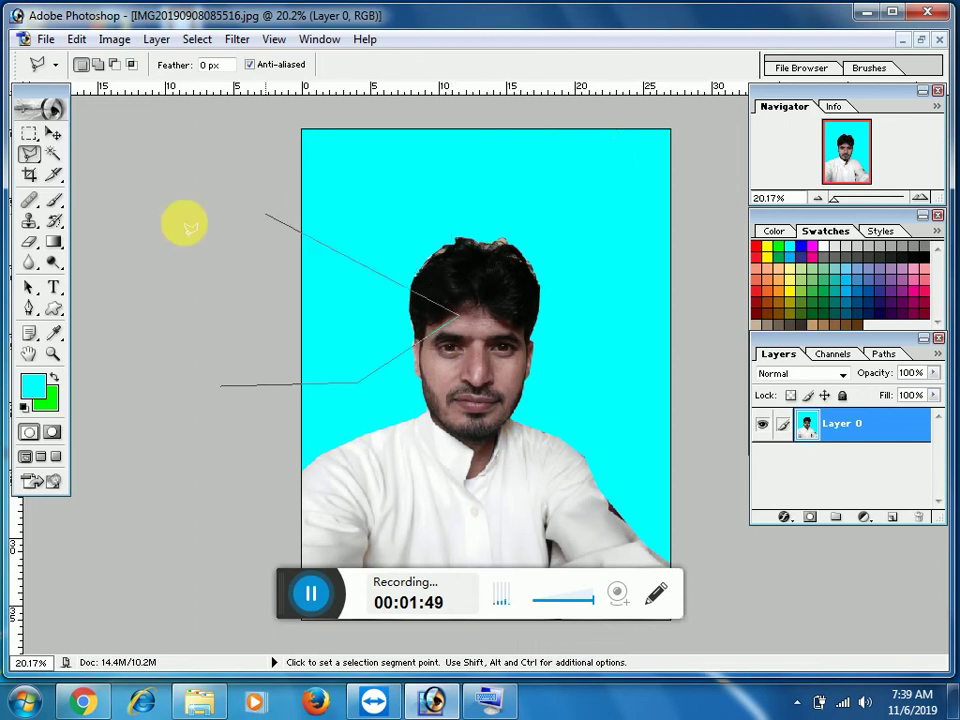
key(BackSpace)
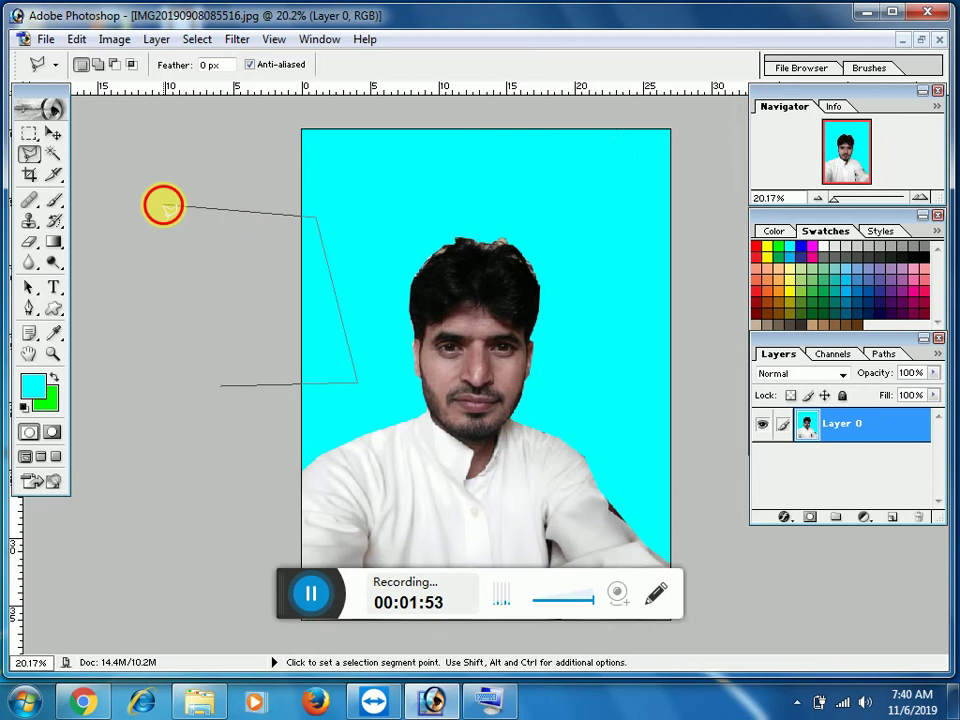
key(Escape)
click(317, 218)
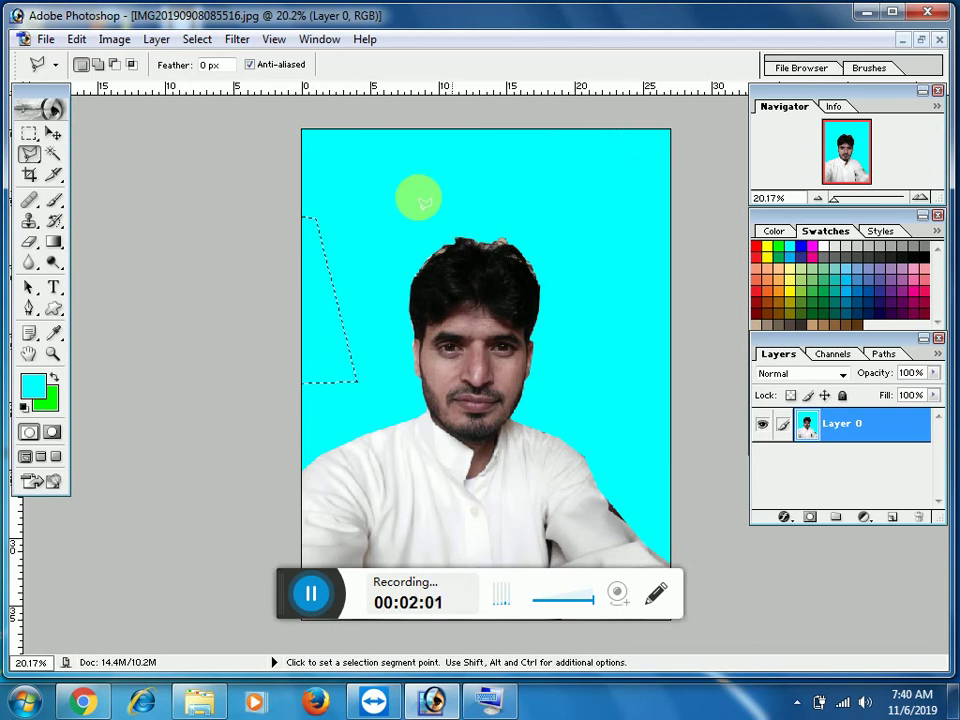
Step: Select the cyan backdrop around the man with the Magic Wand at tolerance 50 and fill it with the green background color
click(54, 154)
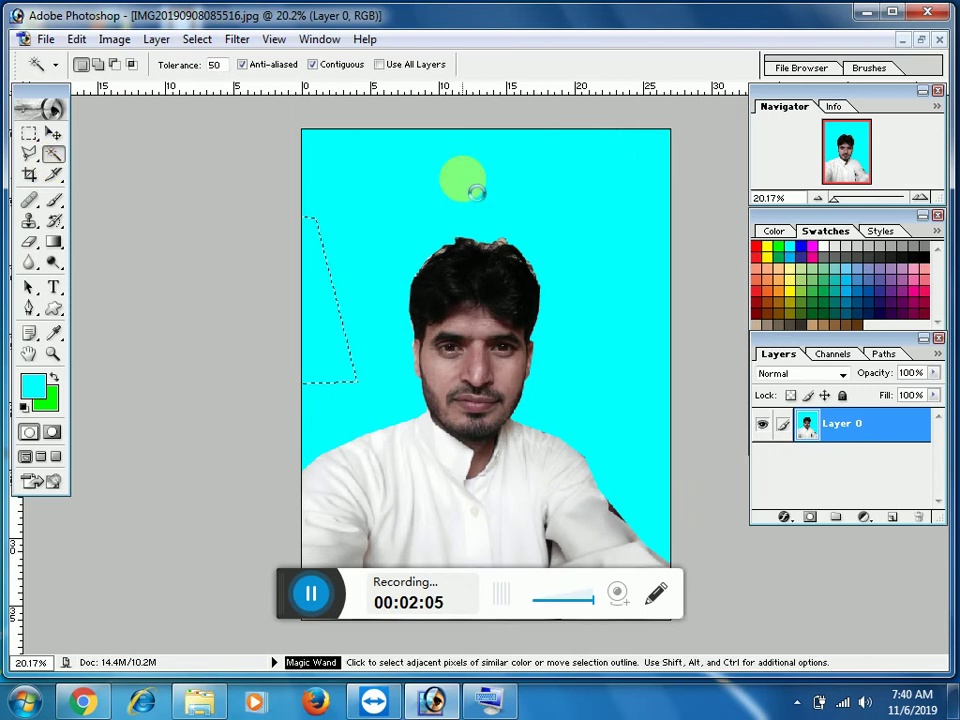
click(476, 192)
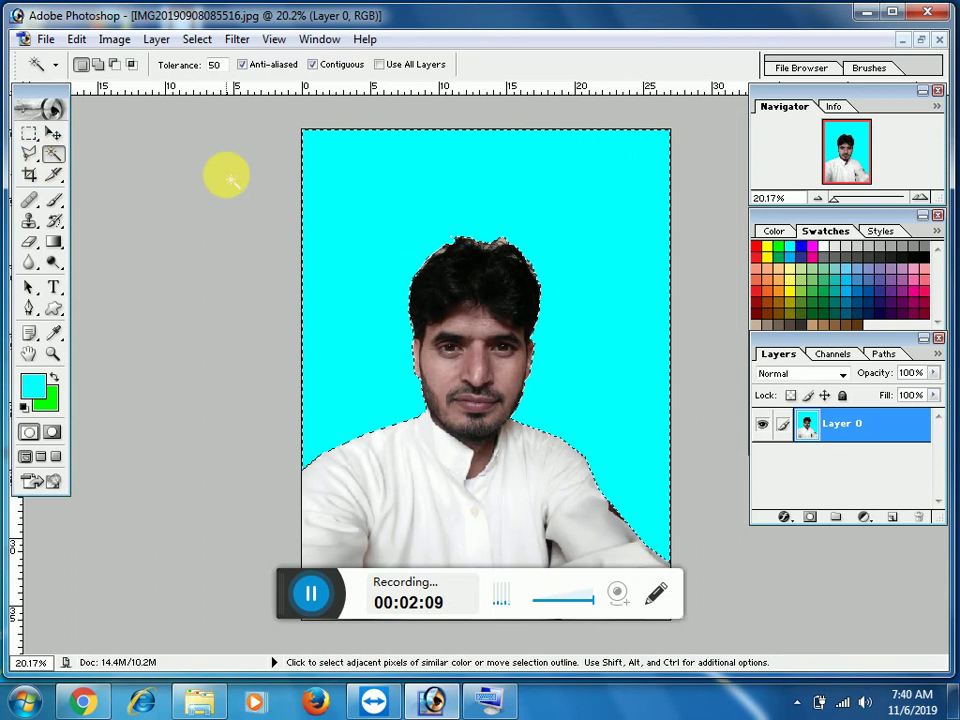
key(alt)
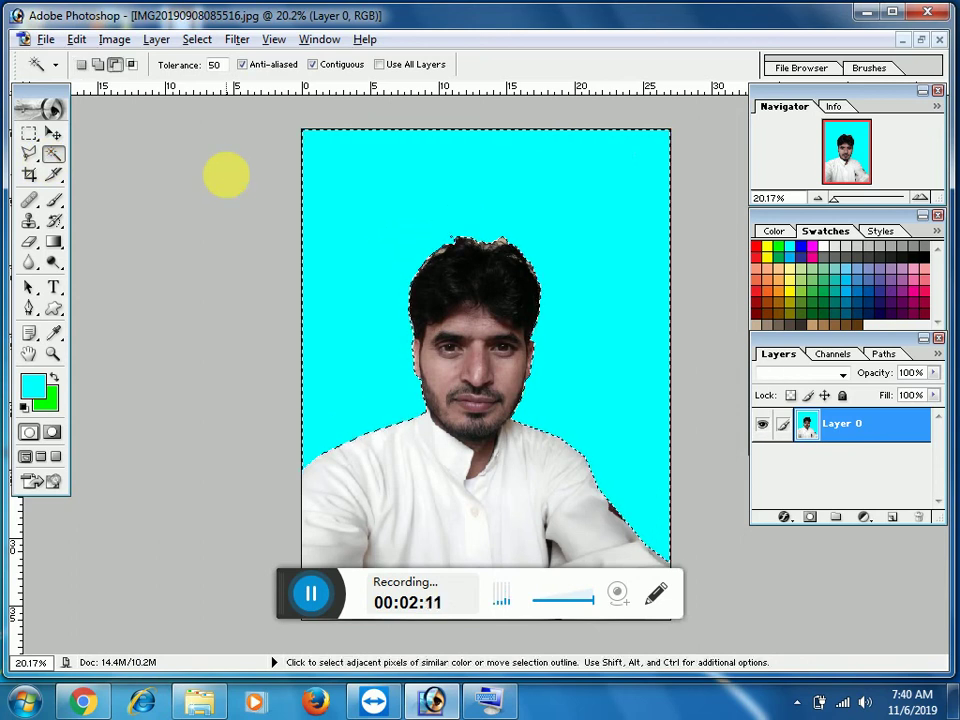
click(367, 183)
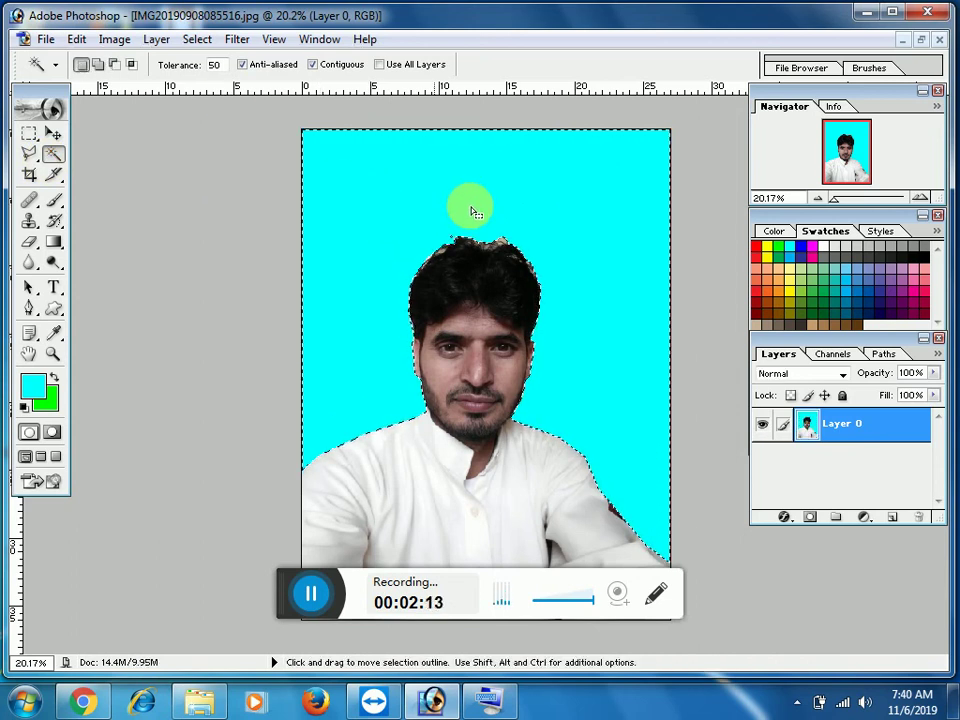
key(ctrl)
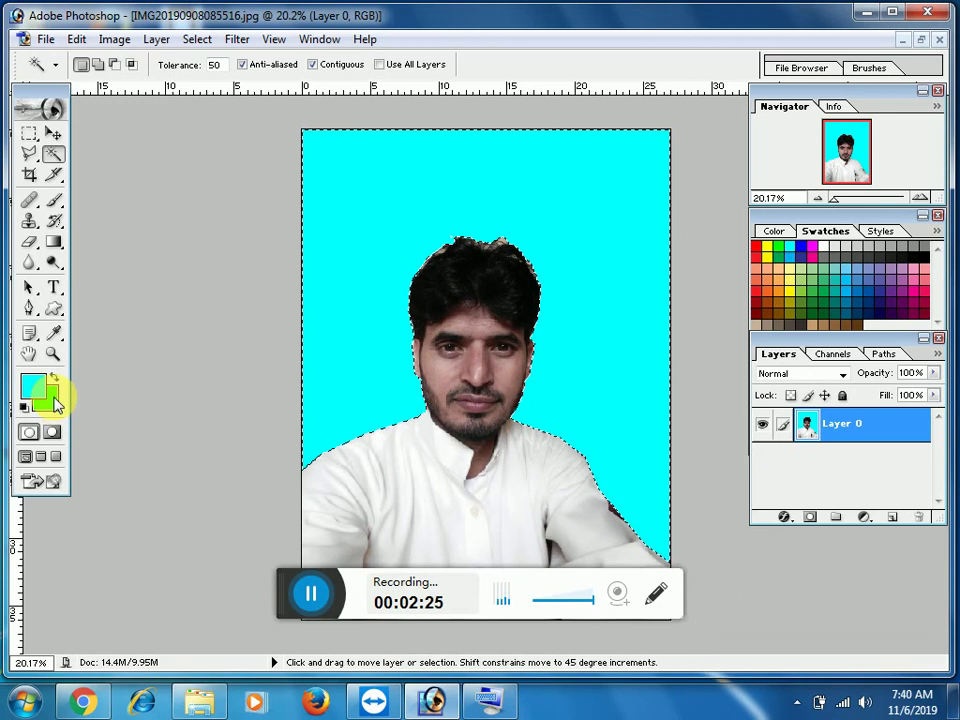
key(ctrl+BackSpace)
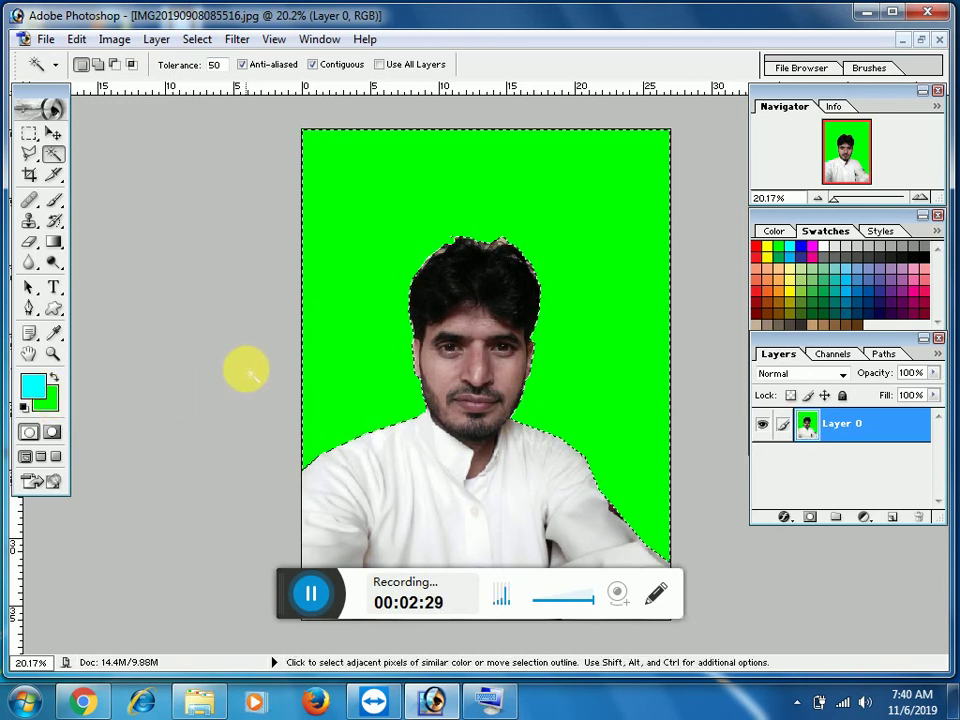
Step: Refill the selected backdrop with the cyan foreground color and deselect it
key(alt)
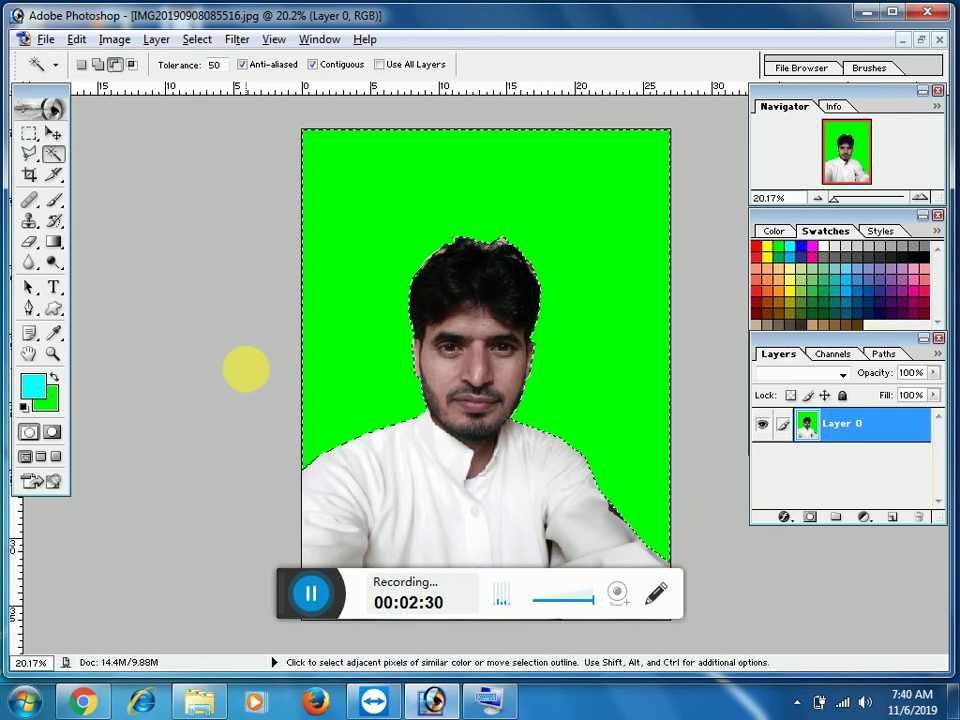
key(alt+BackSpace)
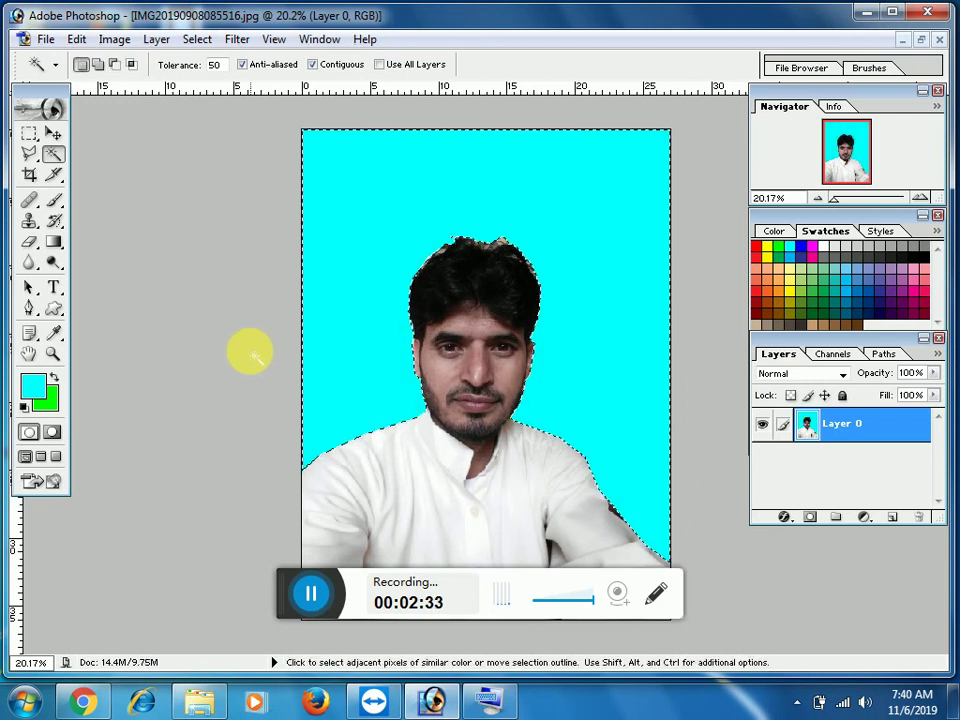
key(ctrl)
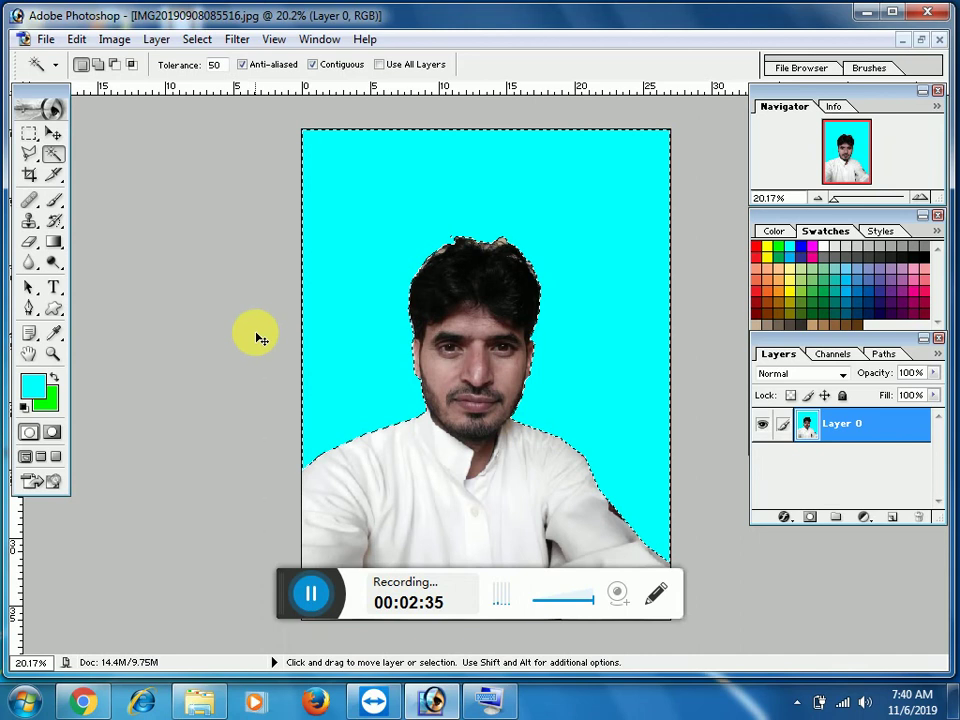
key(ctrl+d)
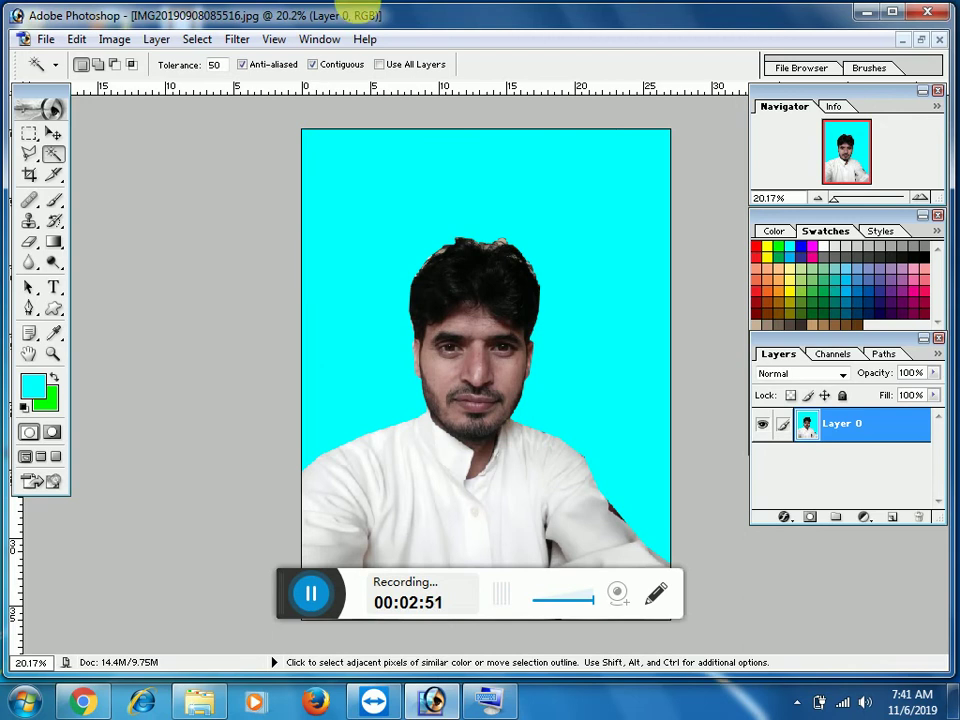
Step: Restore the portrait to a floating window and copy the flag from th.jpg onto it with the Move tool, just below the chin
click(918, 42)
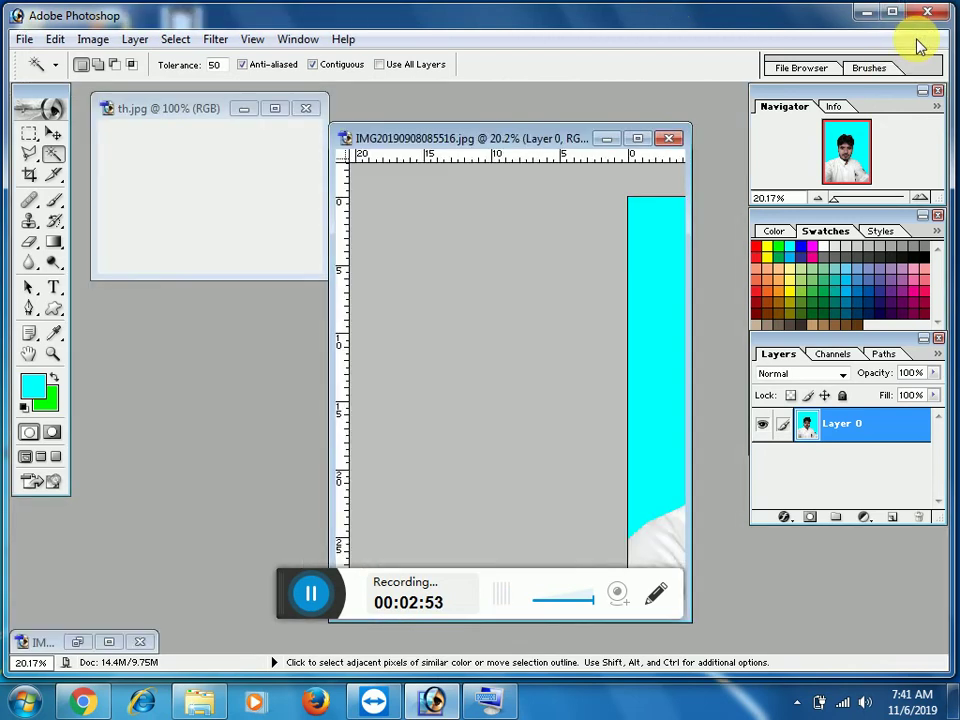
click(53, 133)
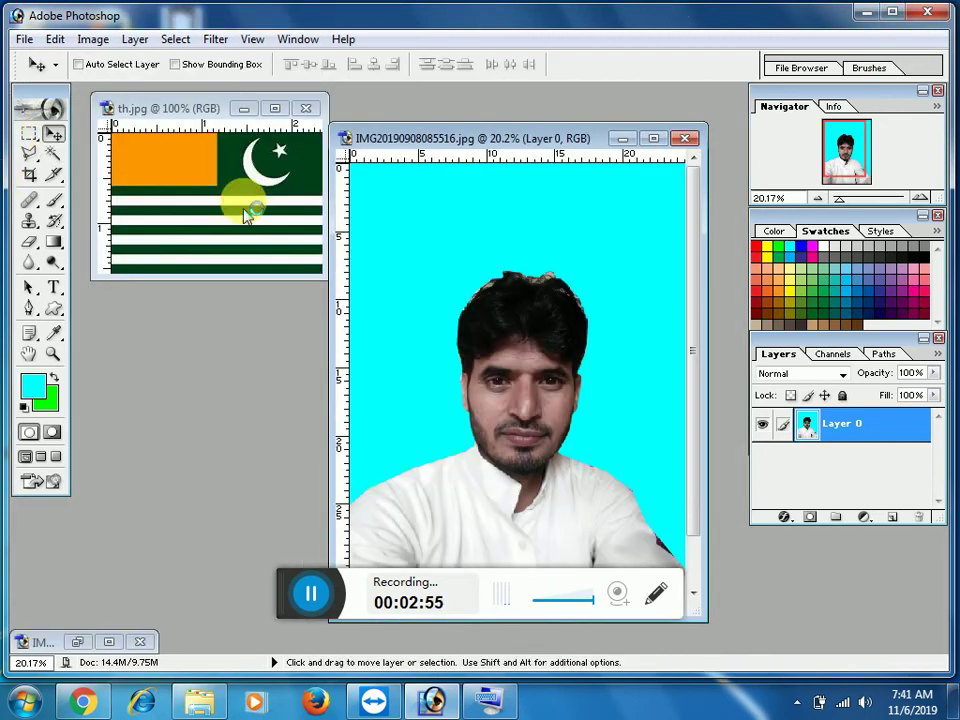
click(250, 207)
drag(256, 207, 508, 478)
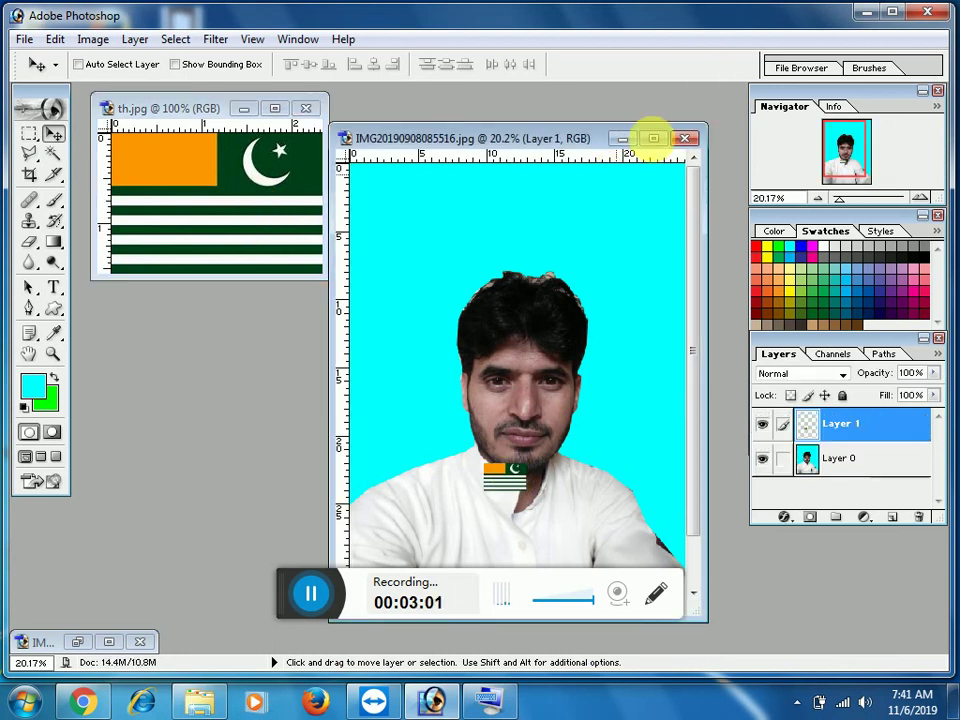
Step: Maximize the portrait and free-transform the flag to about 893% width and 673% height so it covers the man's chest
click(653, 138)
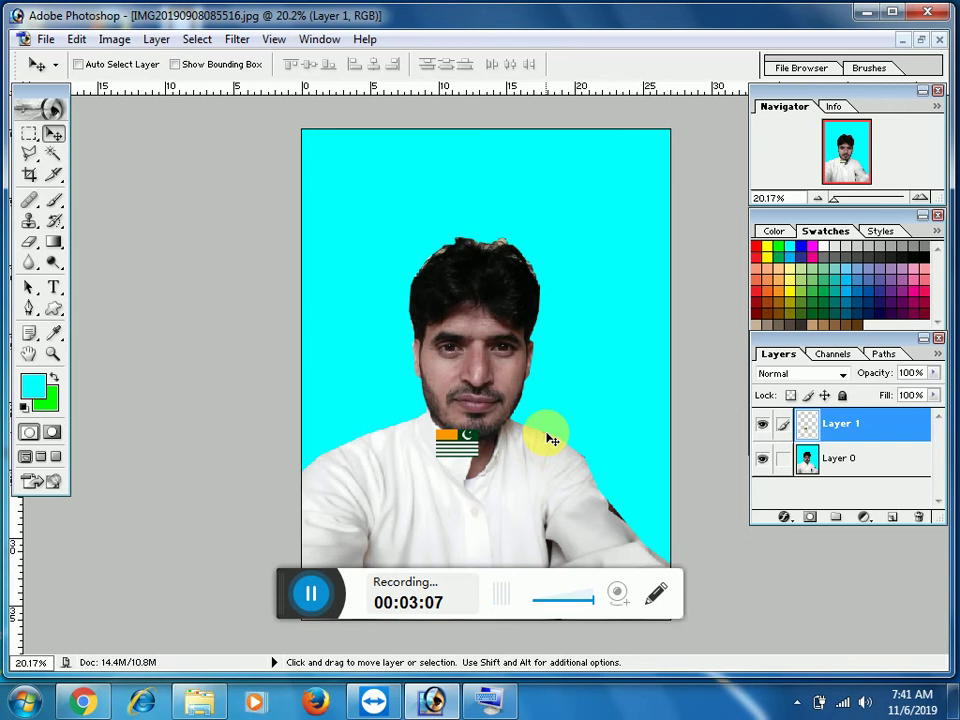
scroll(548, 438, down, 3)
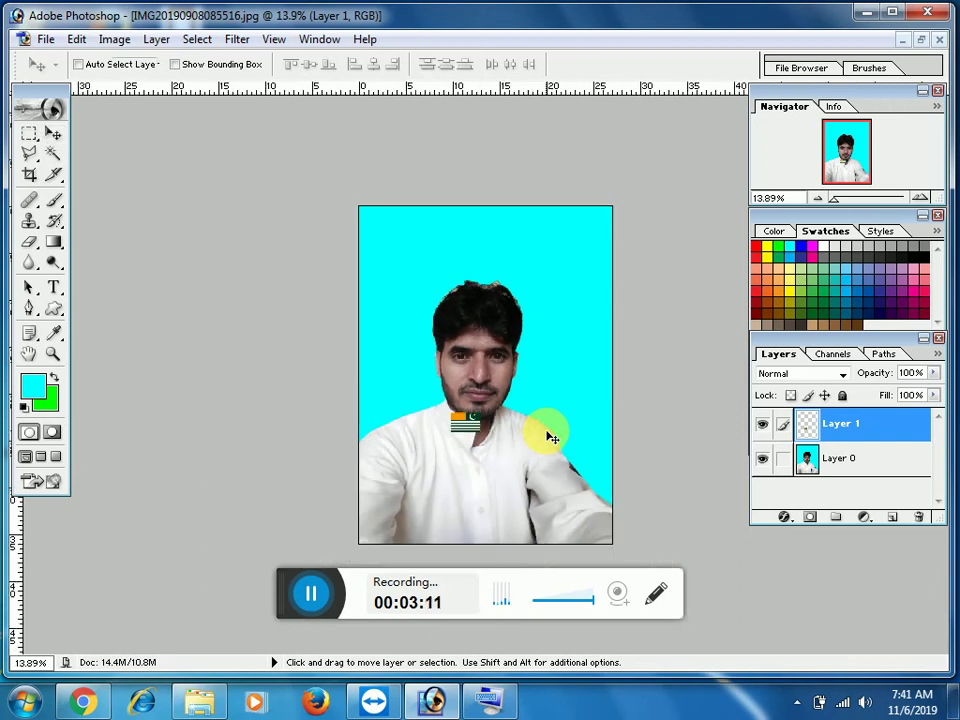
key(ctrl+t)
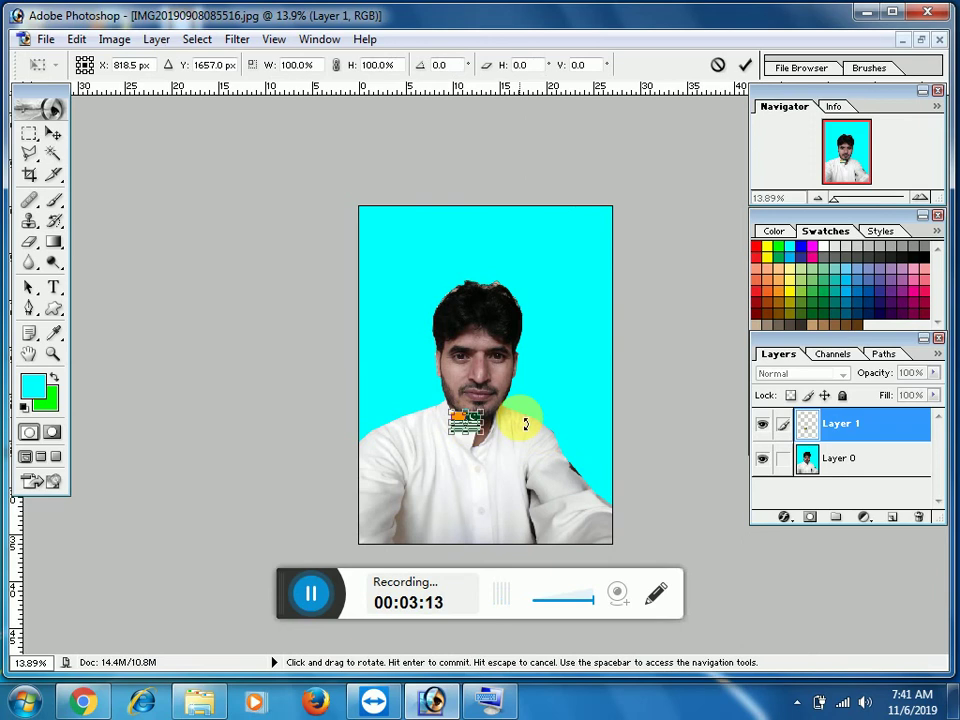
drag(447, 432, 351, 520)
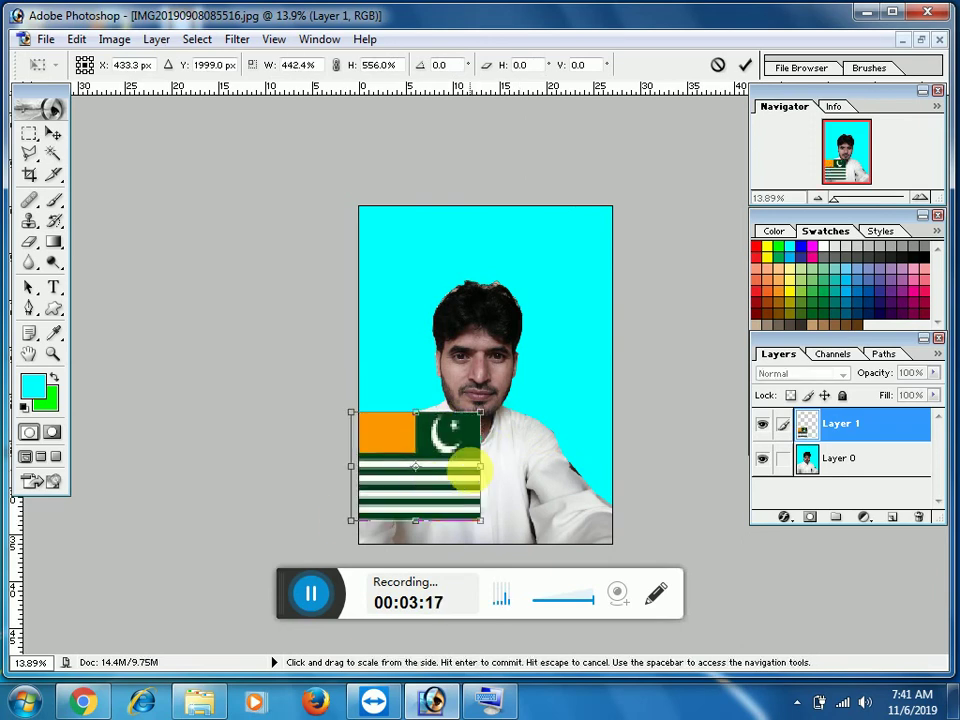
drag(468, 470, 612, 510)
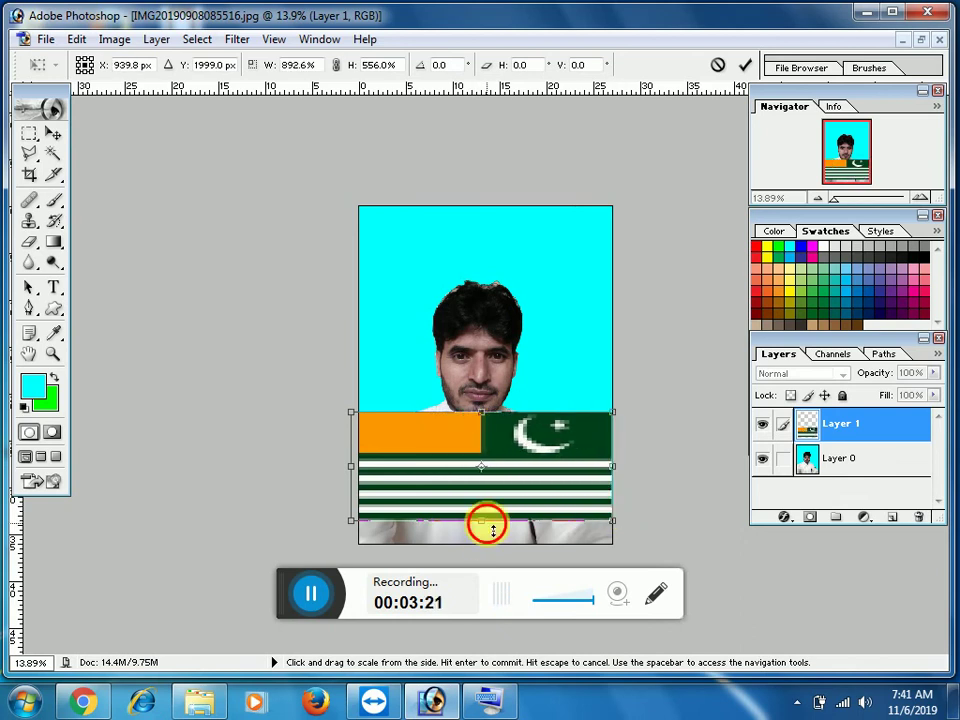
drag(487, 526, 489, 550)
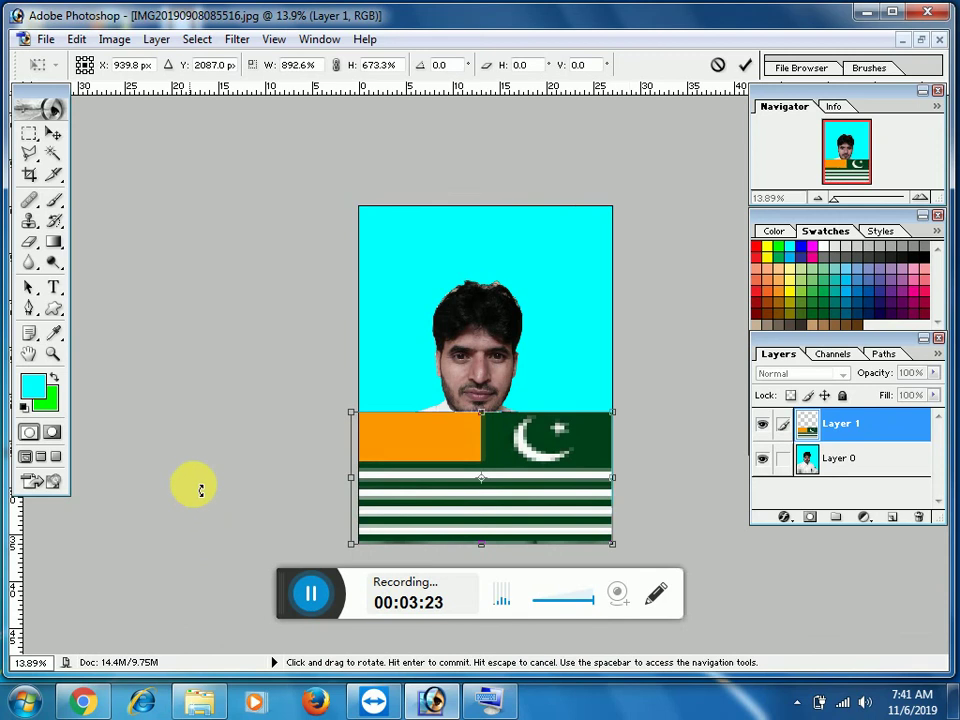
Step: Rotate the flag about 9.3° clockwise, stretch its height to about 773%, and commit the transform
drag(243, 476, 249, 438)
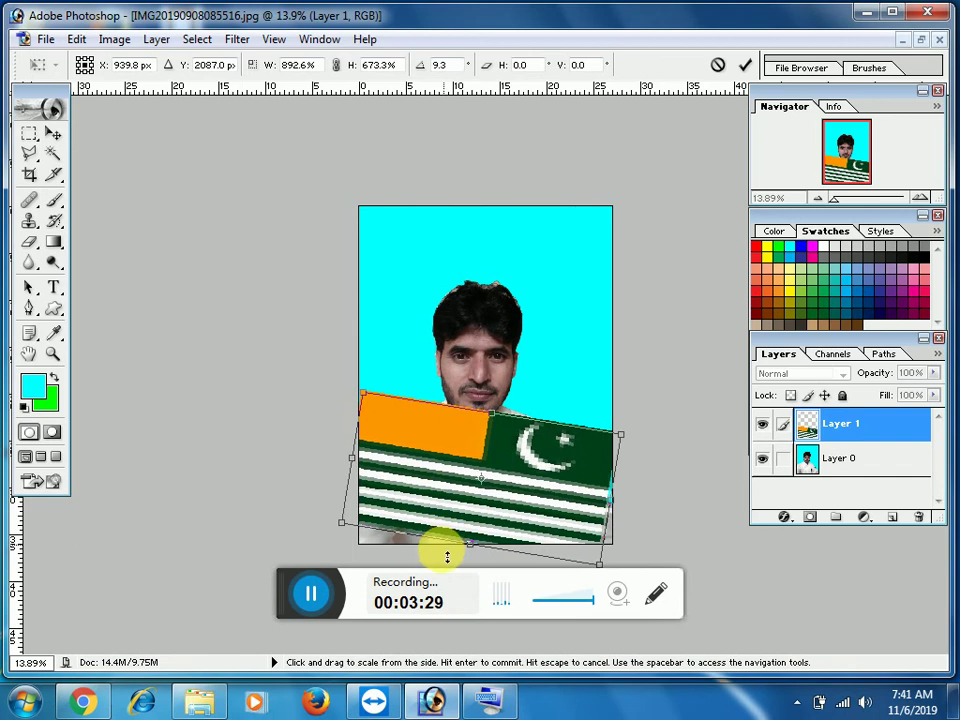
drag(447, 557, 441, 563)
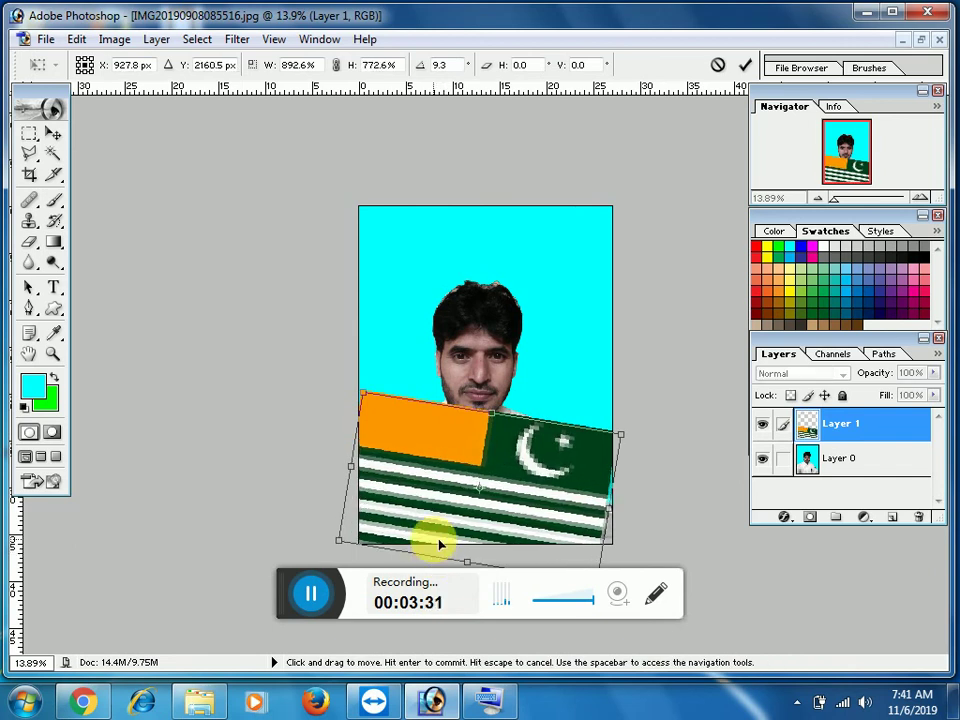
key(Return)
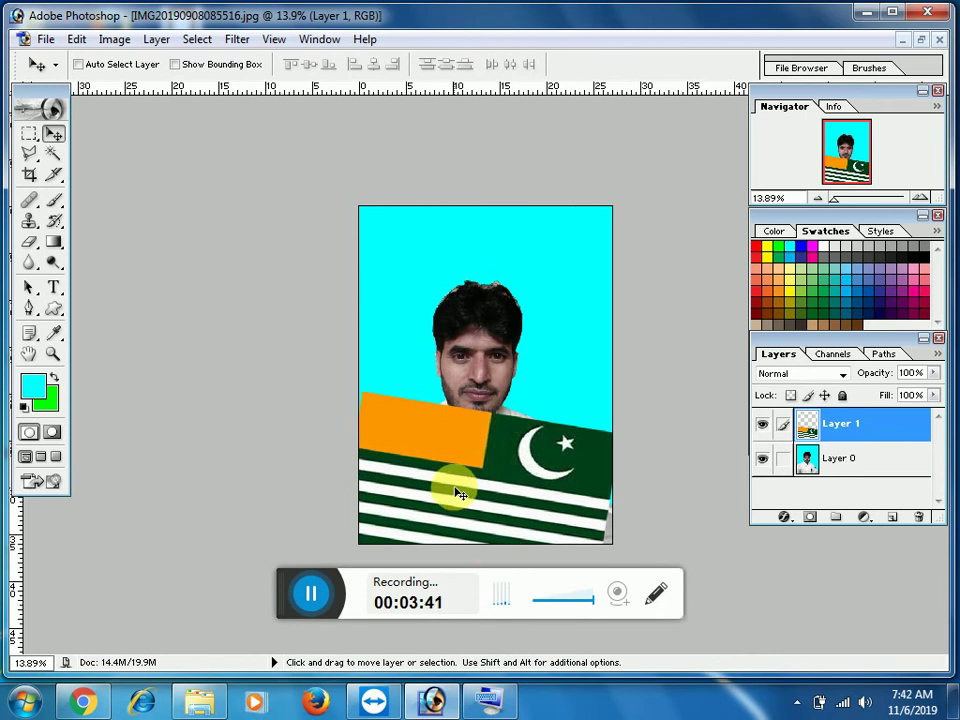
Step: Free-transform the flag with about 10.6° more clockwise rotation, commit it, and position it over the chest up to the man's mouth
key(ctrl+t)
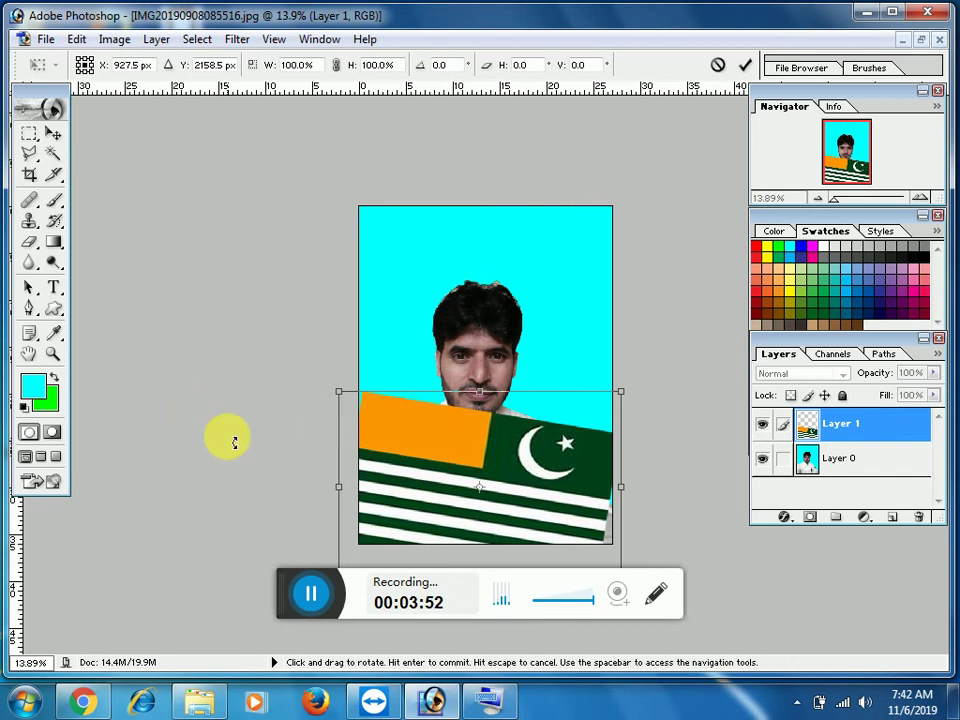
drag(234, 442, 245, 385)
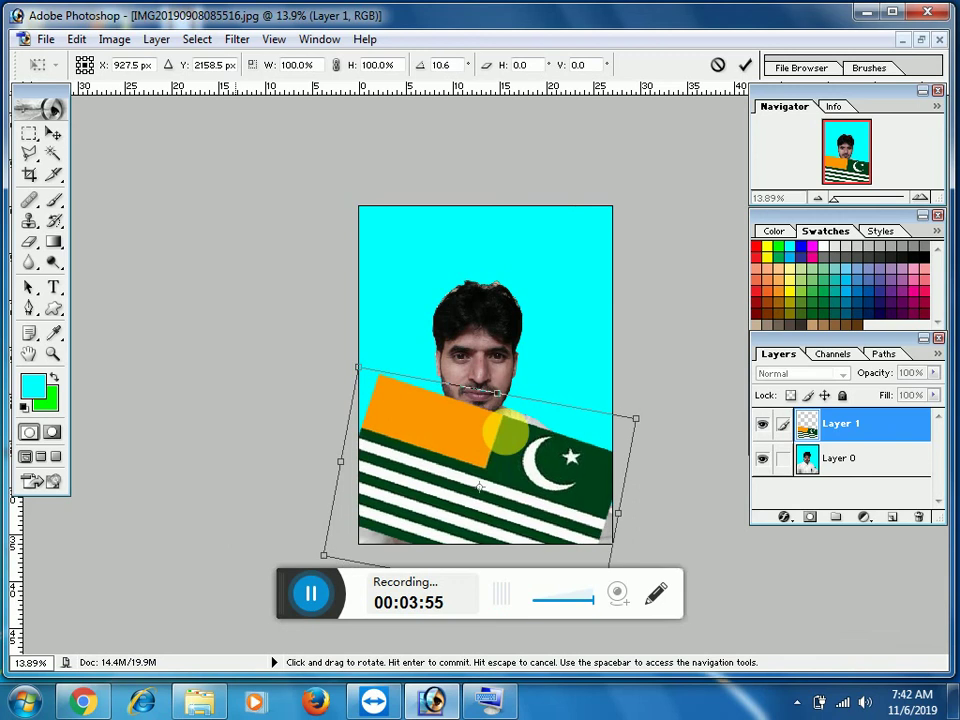
mouse_move(499, 461)
mouse_down()
mouse_move(479, 472)
mouse_move(505, 458)
mouse_move(494, 469)
mouse_up()
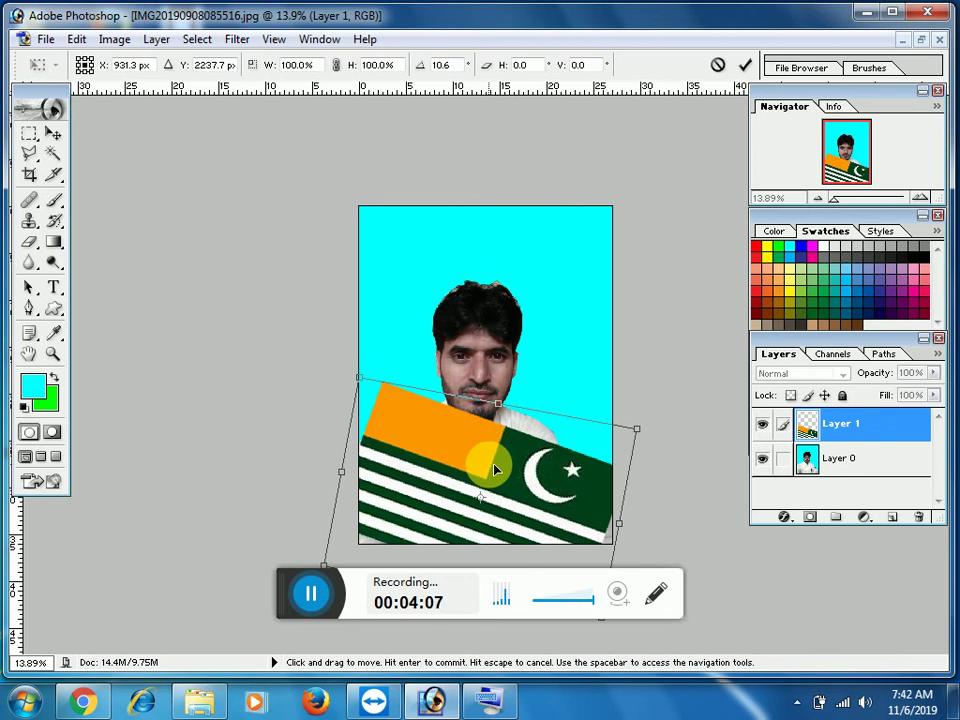
key(Return)
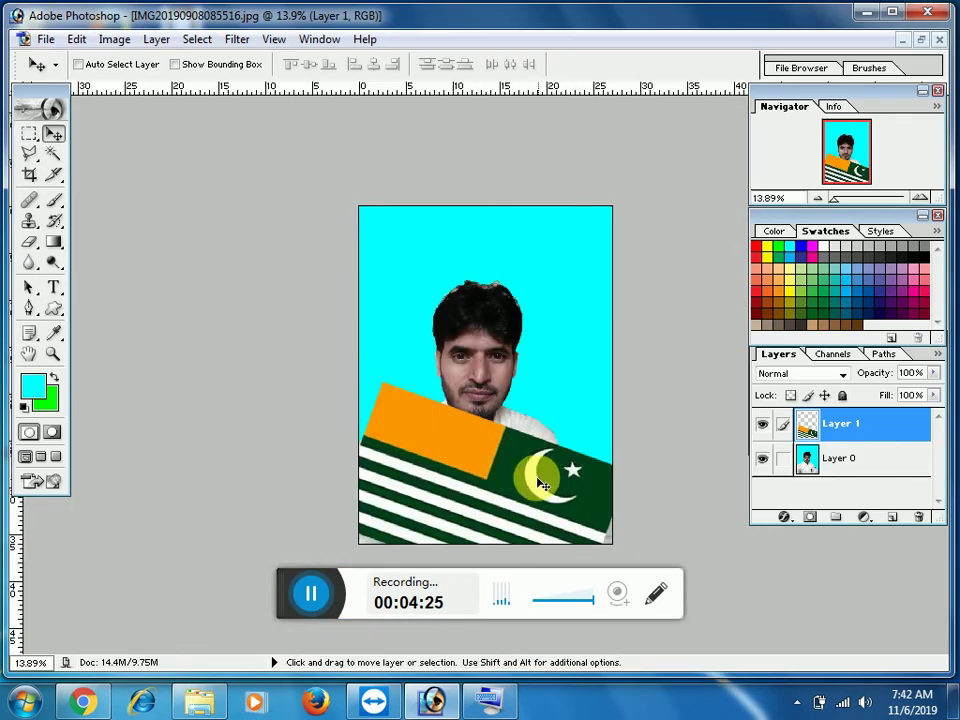
mouse_move(545, 488)
mouse_down()
mouse_move(543, 471)
mouse_move(553, 474)
mouse_up()
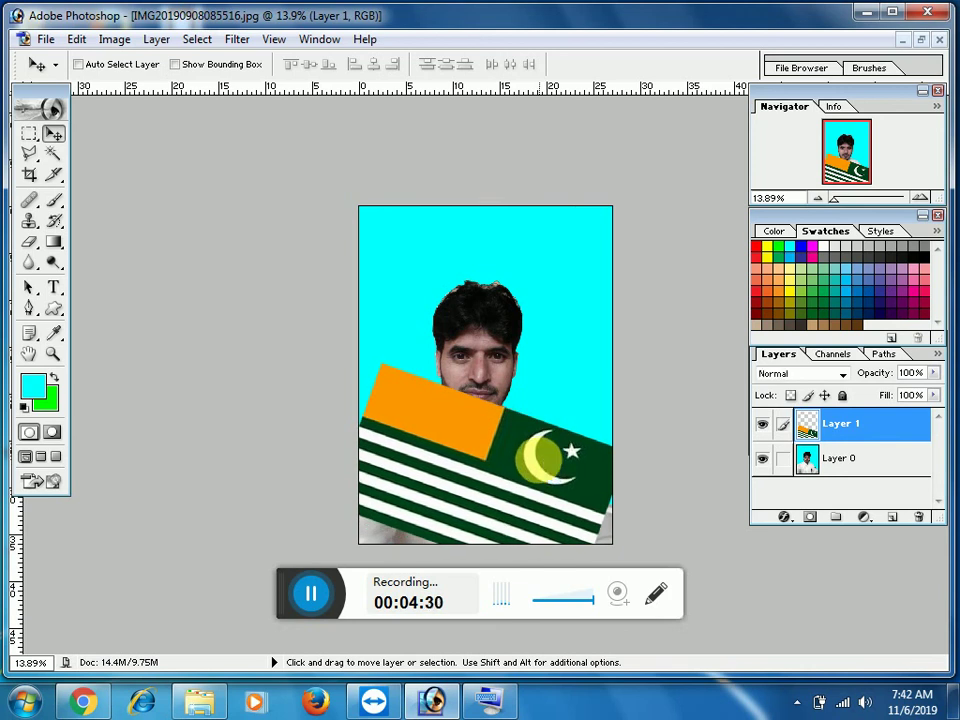
Step: Enlarge the flag to about 114.8% width and 121.5% height, reposition it to cover the whole shirt, and commit the transform
key(ctrl+t)
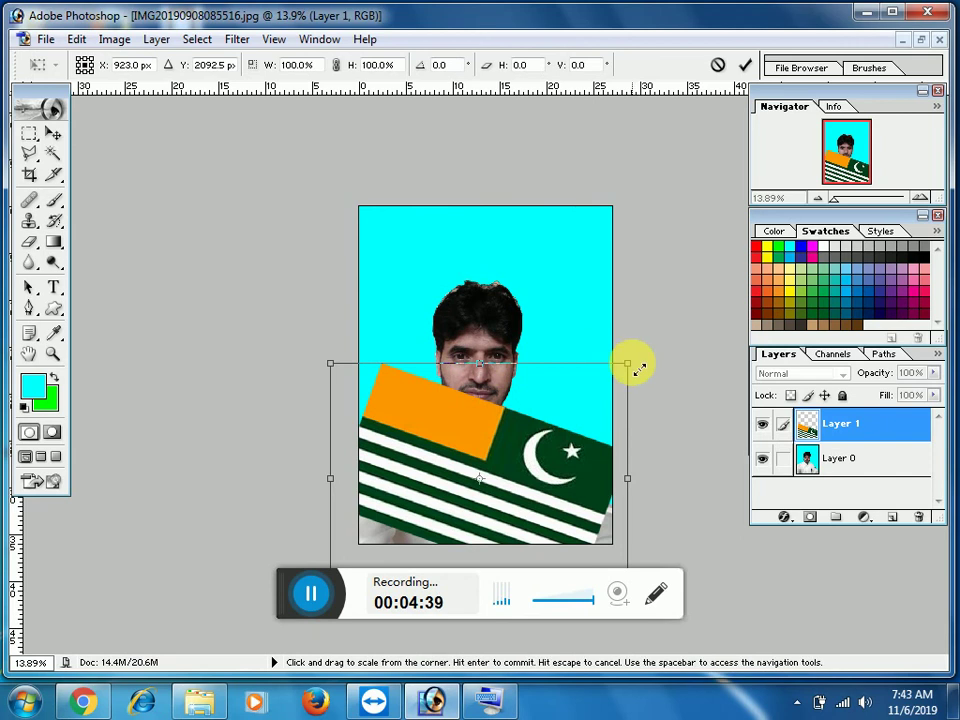
drag(640, 368, 668, 342)
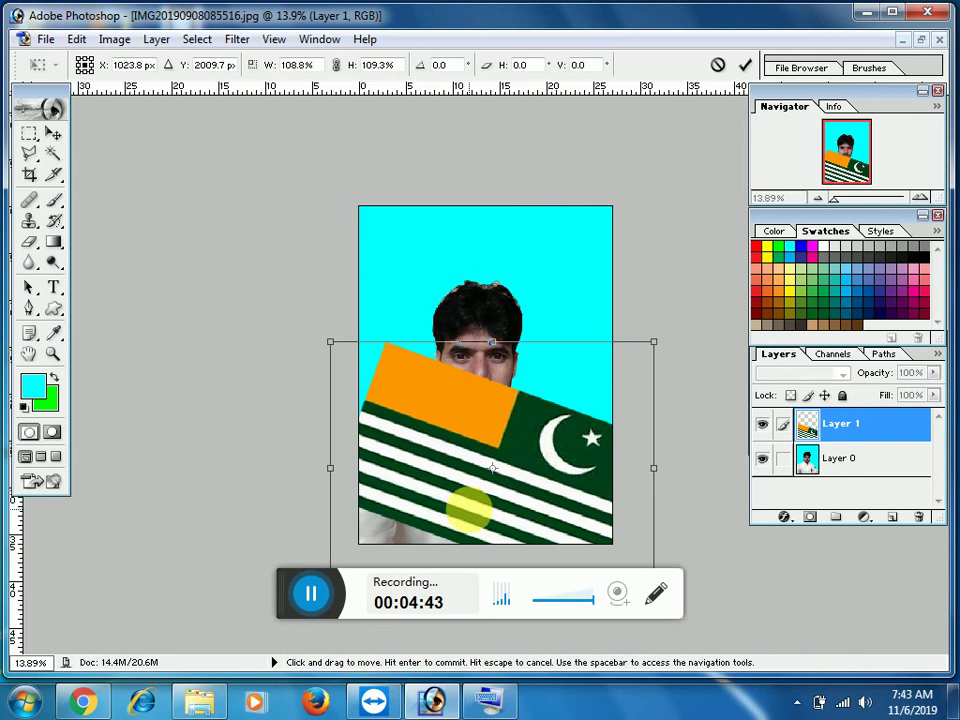
mouse_move(431, 508)
mouse_down()
mouse_move(430, 527)
mouse_move(406, 545)
mouse_move(429, 522)
mouse_move(436, 530)
mouse_move(426, 523)
mouse_up()
drag(653, 371, 658, 344)
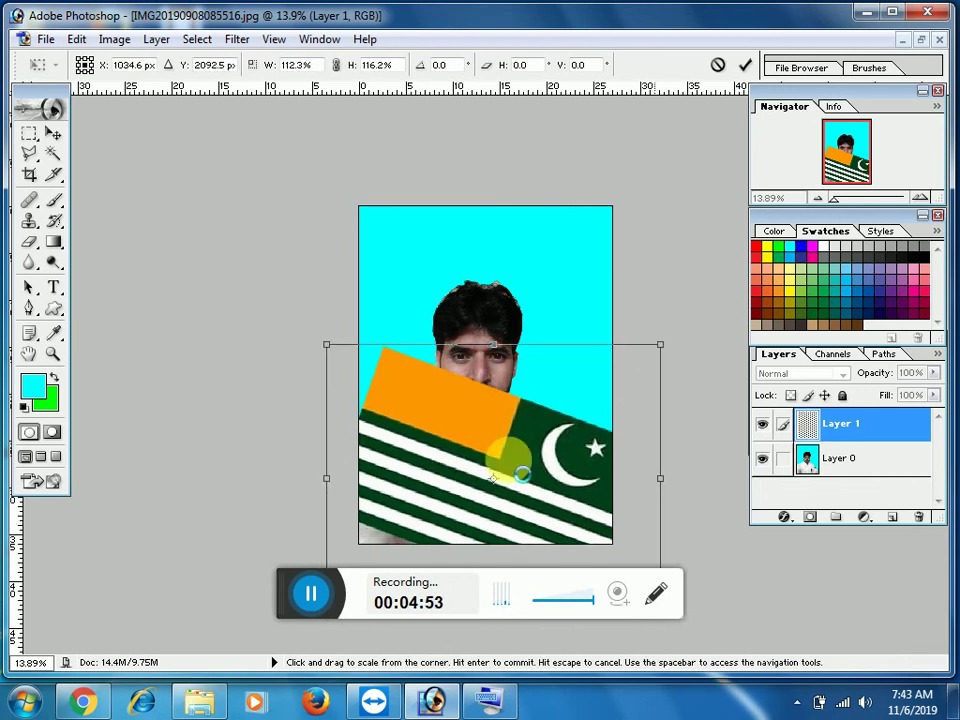
drag(499, 467, 484, 494)
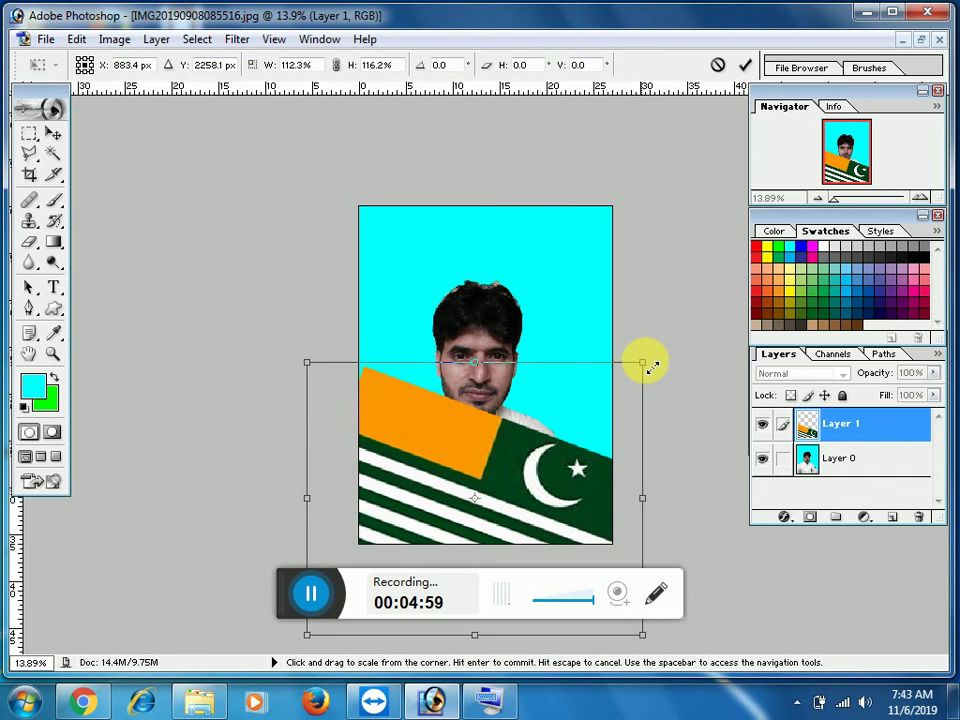
drag(648, 366, 652, 361)
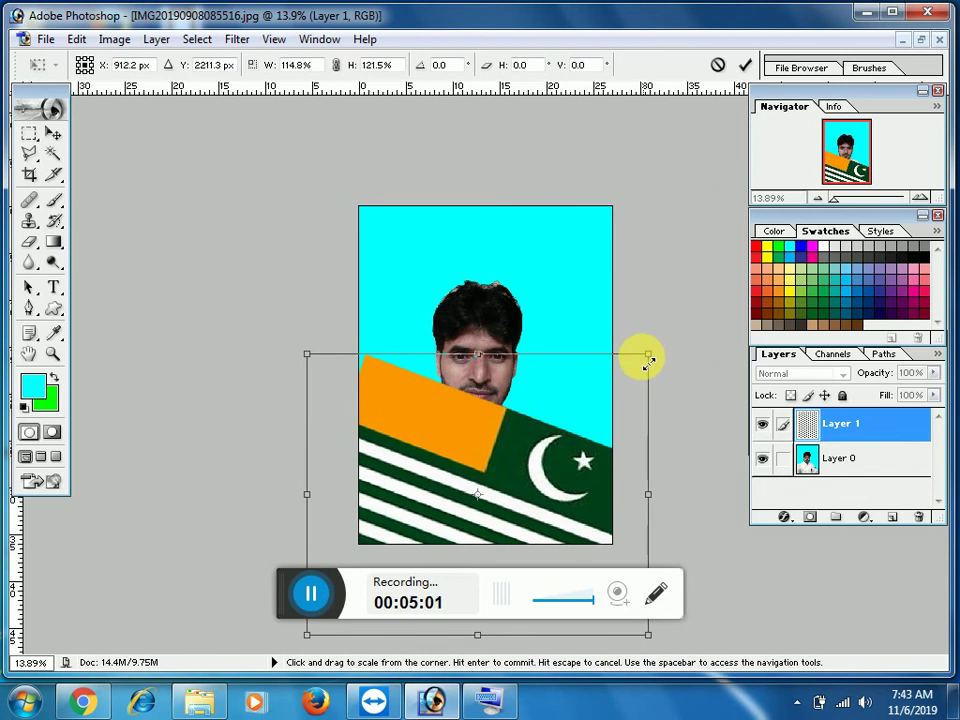
key(Return)
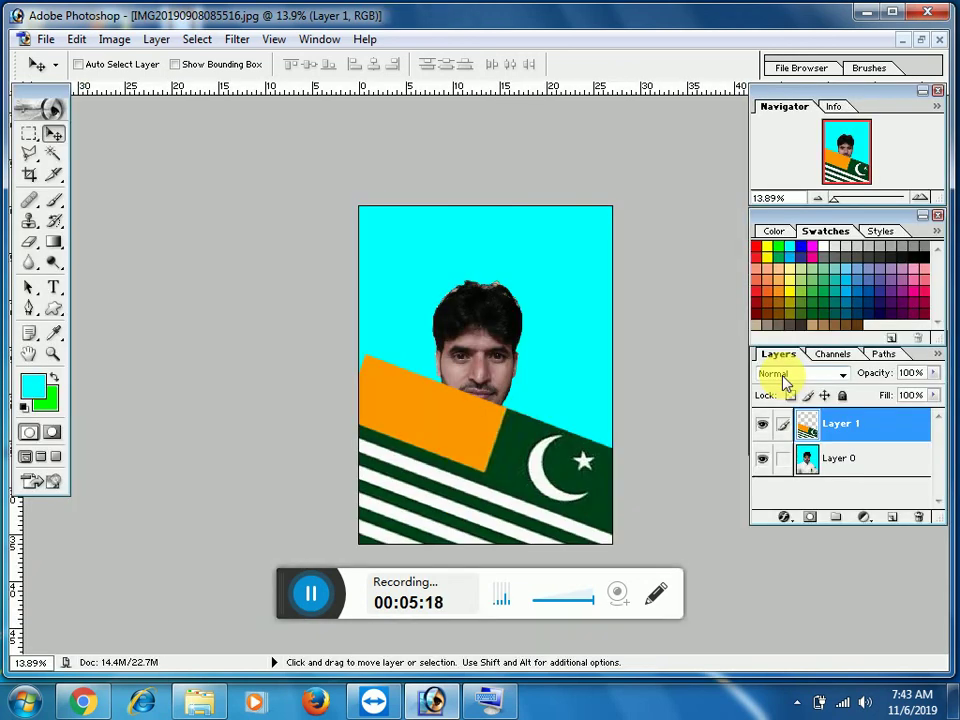
Step: Set the flag layer's blend mode to Color Burn
click(785, 380)
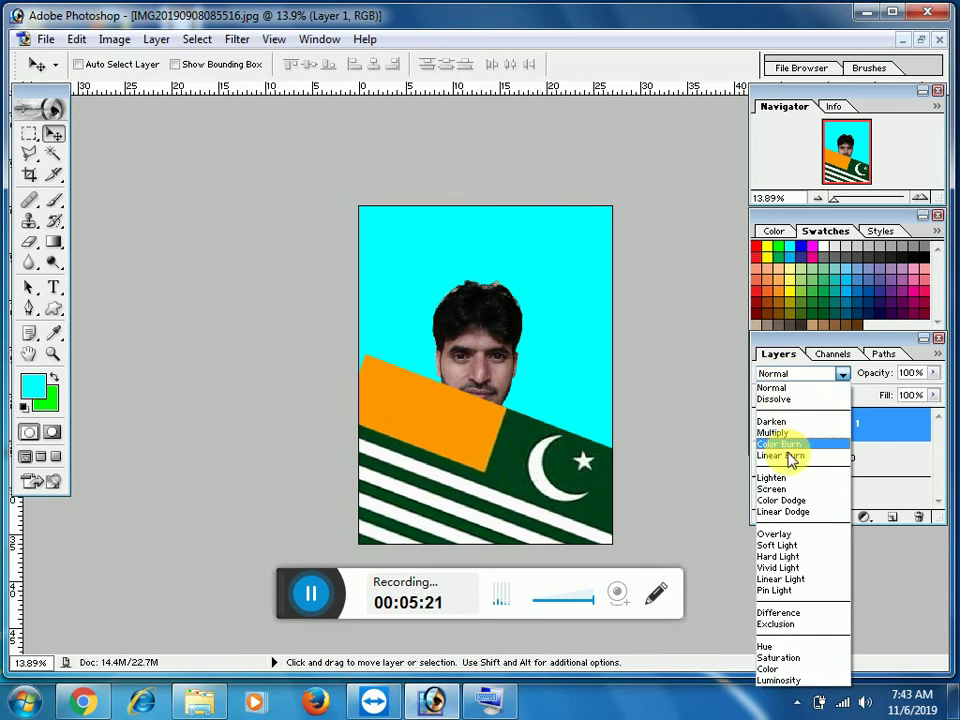
click(790, 445)
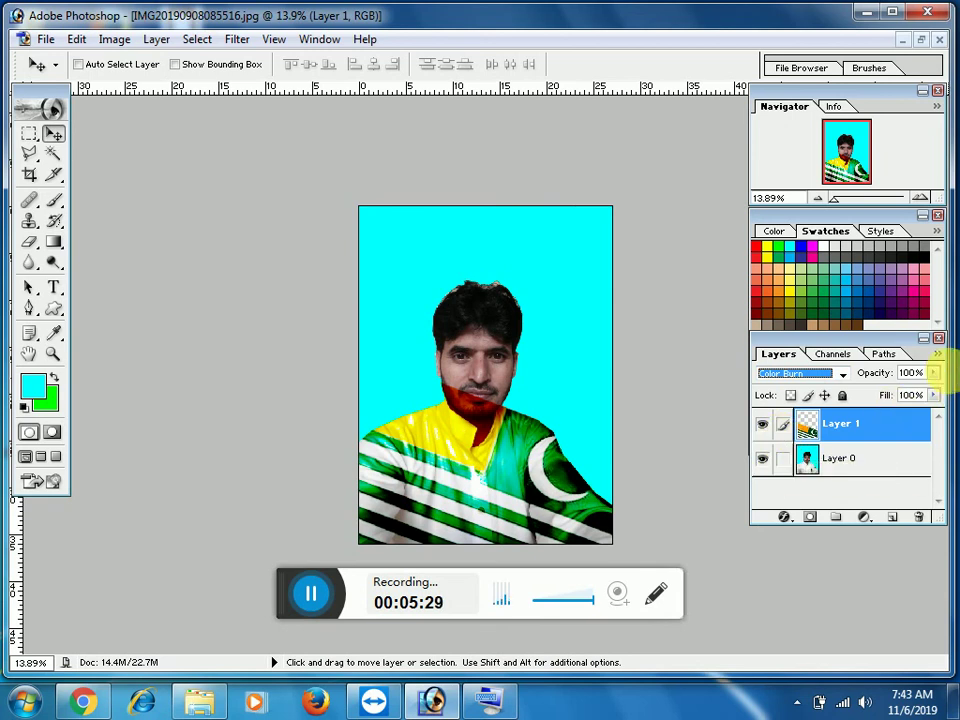
Step: Try the flag layer at about 69% opacity, and return it to 100%
click(935, 382)
click(911, 398)
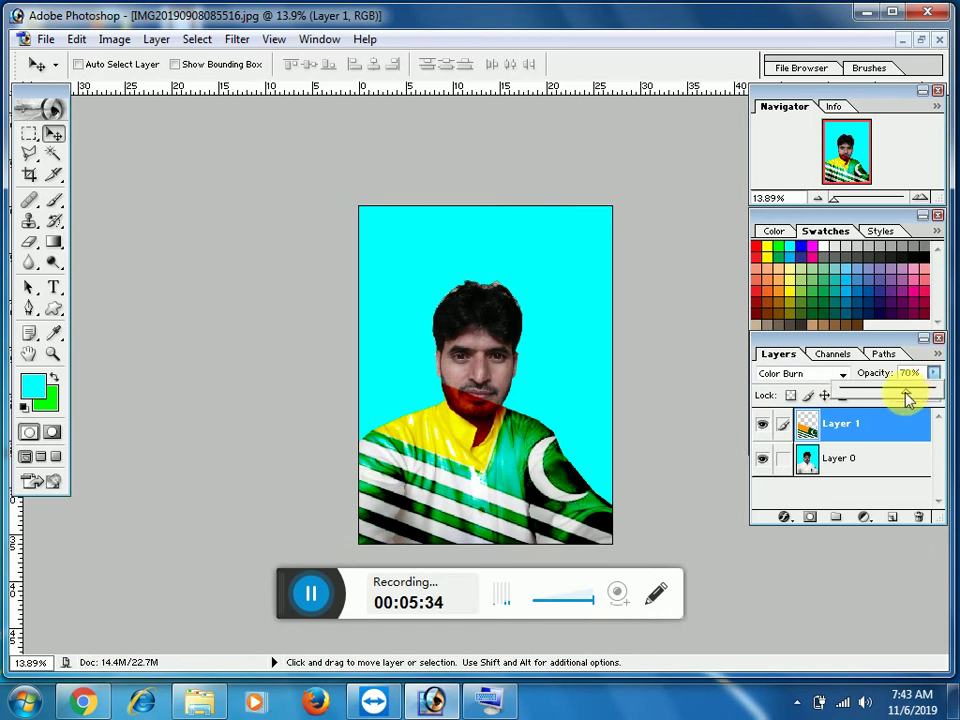
drag(909, 397, 901, 393)
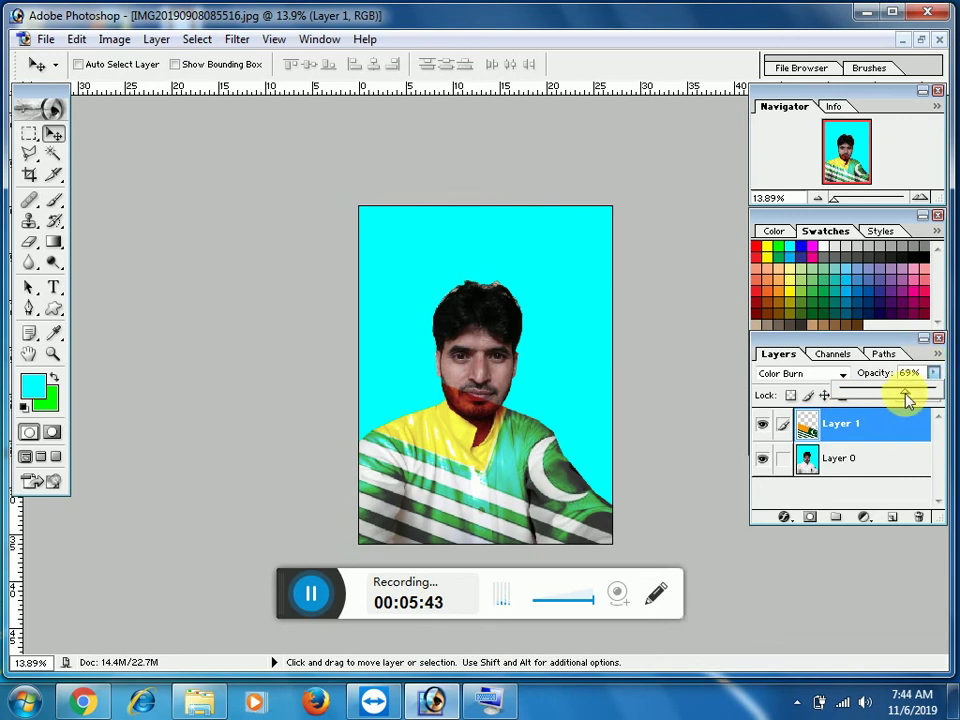
mouse_move(912, 400)
mouse_down()
mouse_move(928, 392)
mouse_move(935, 400)
mouse_move(939, 386)
mouse_up()
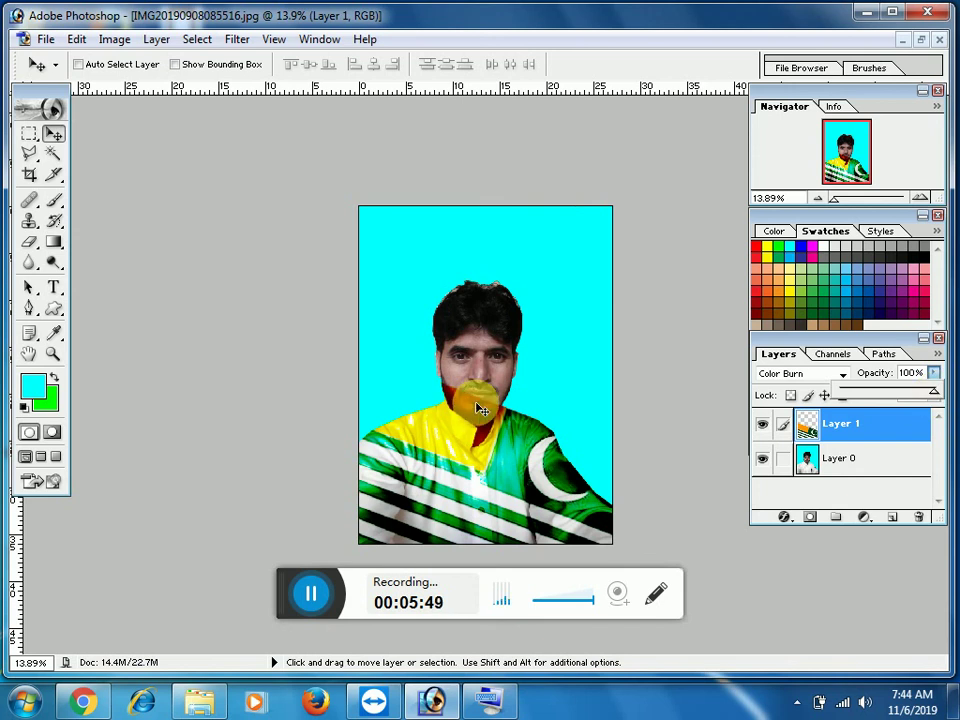
Step: Erase the flag from the man's face and beard with a size 500 Eraser, and reduce the brush size to 250
click(28, 250)
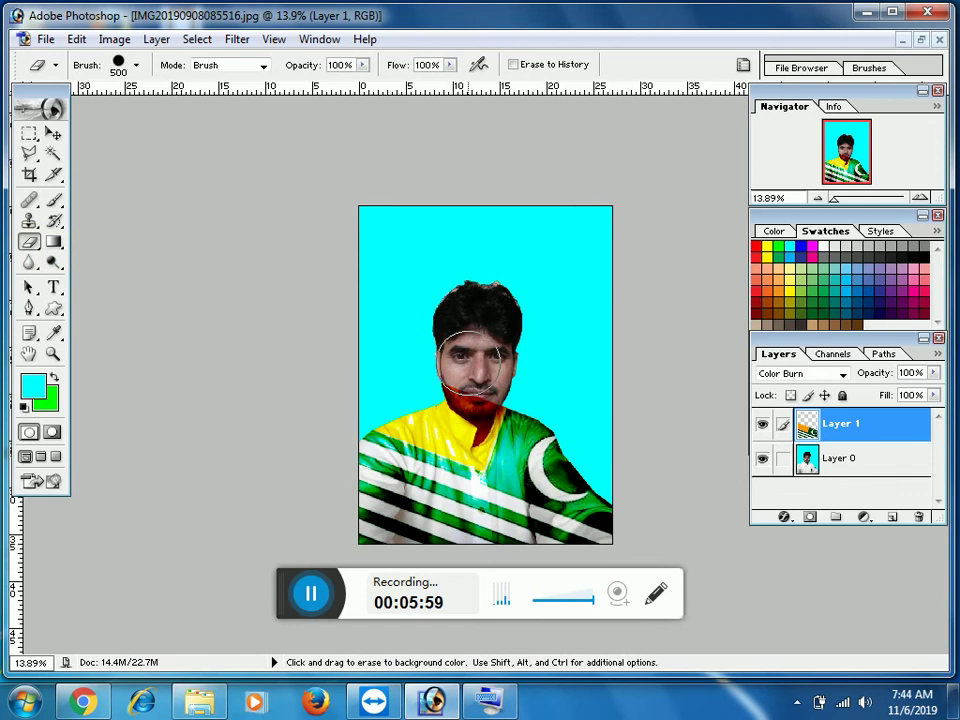
click(478, 376)
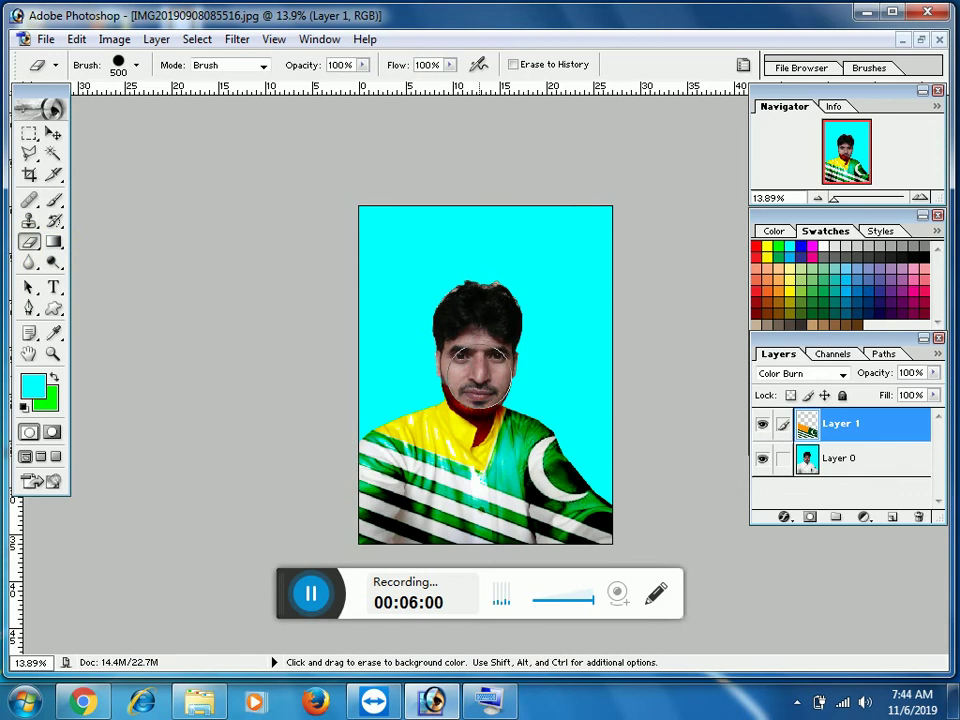
drag(479, 376, 482, 383)
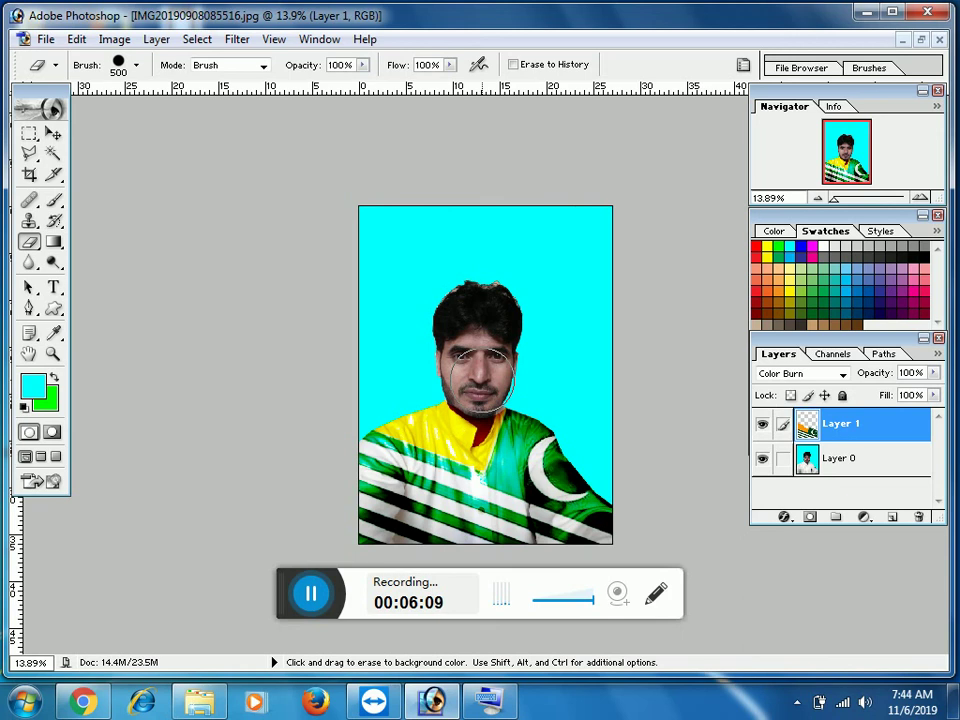
key(bracketleft)
key(bracketleft)
key(bracketleft)
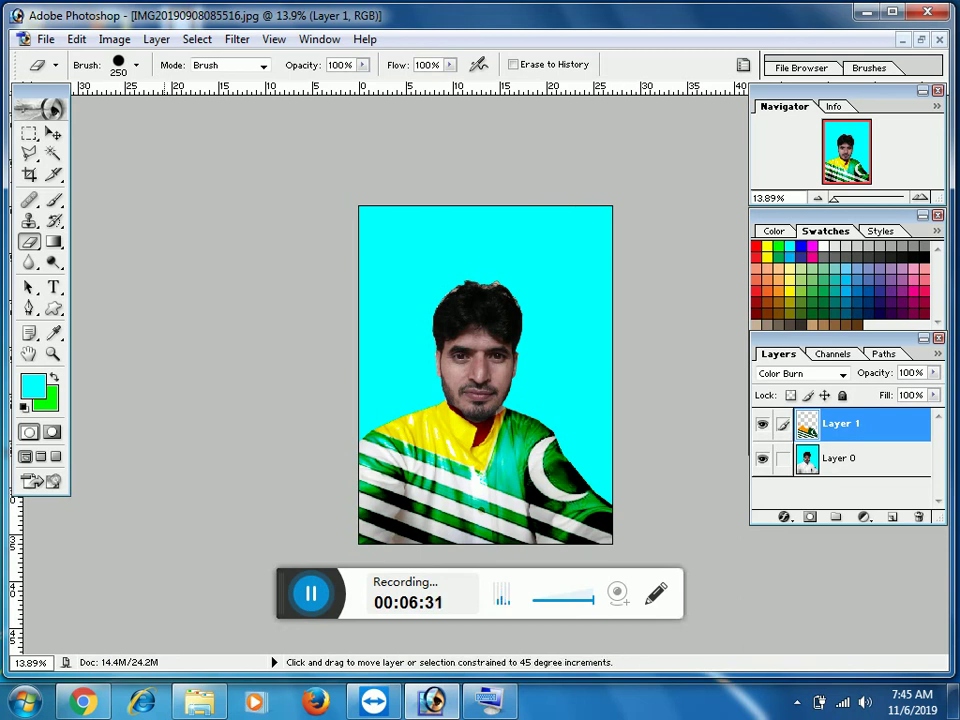
Step: Merge the flag and portrait layers, and delete the cyan background selected with the Magic Wand at tolerance 50
key(ctrl+shift+alt+e)
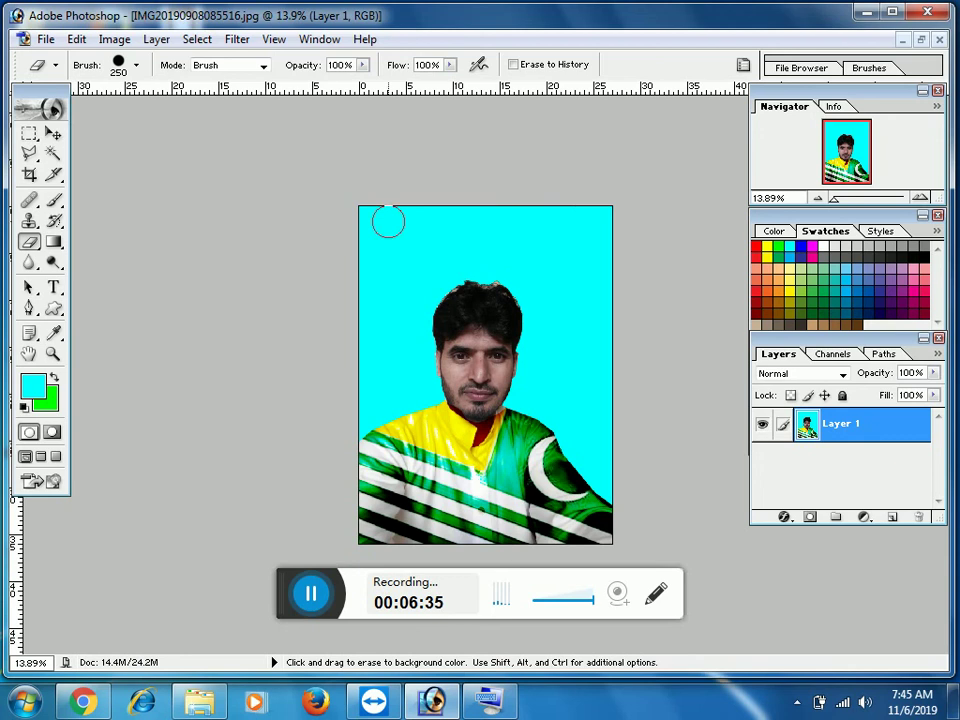
click(53, 154)
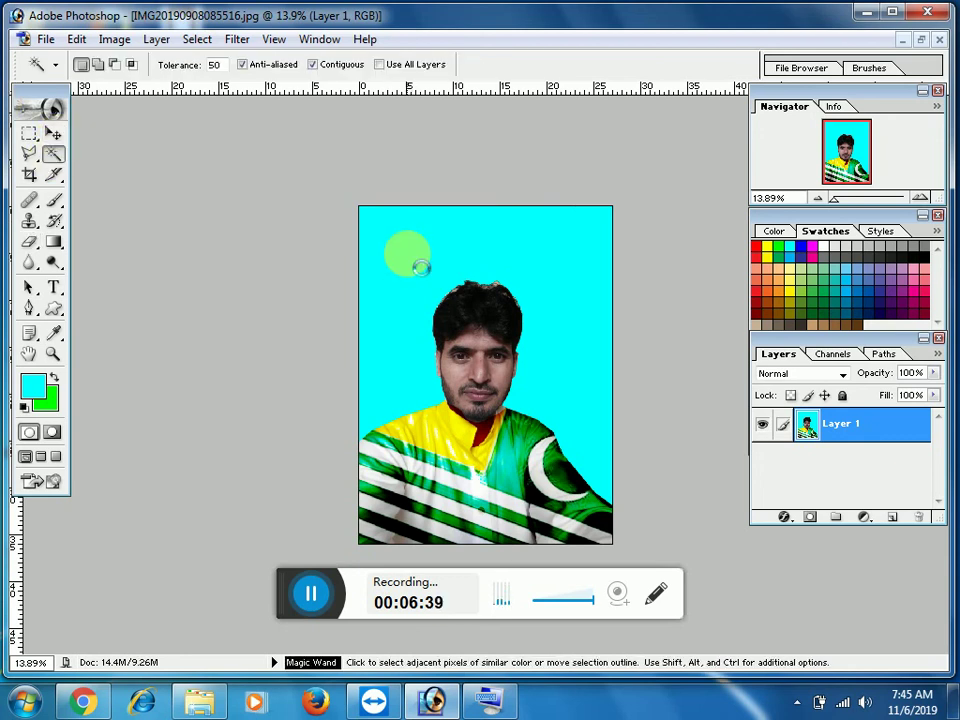
click(410, 258)
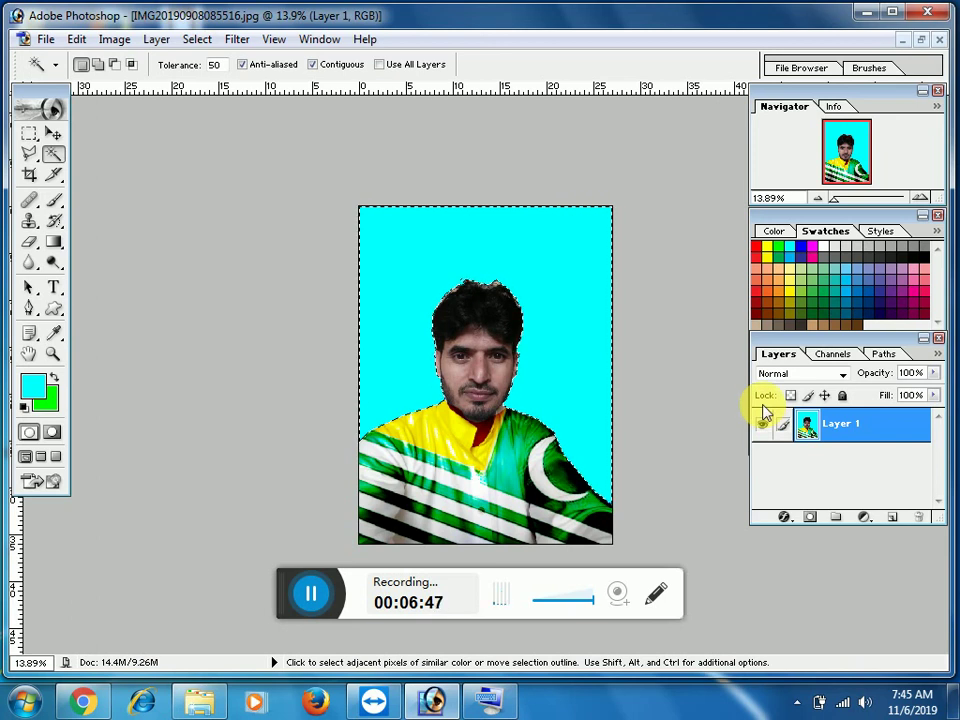
key(Delete)
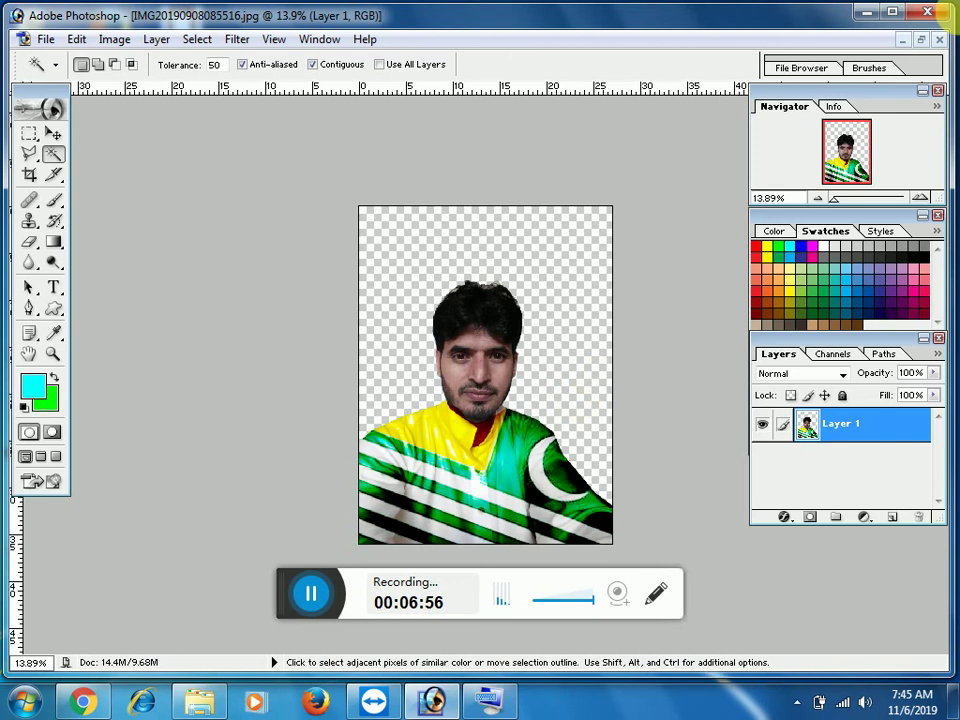
Step: Copy the flag from th.jpg onto the portrait again with the Move tool, beside the man's hair, and maximize the portrait window
click(920, 40)
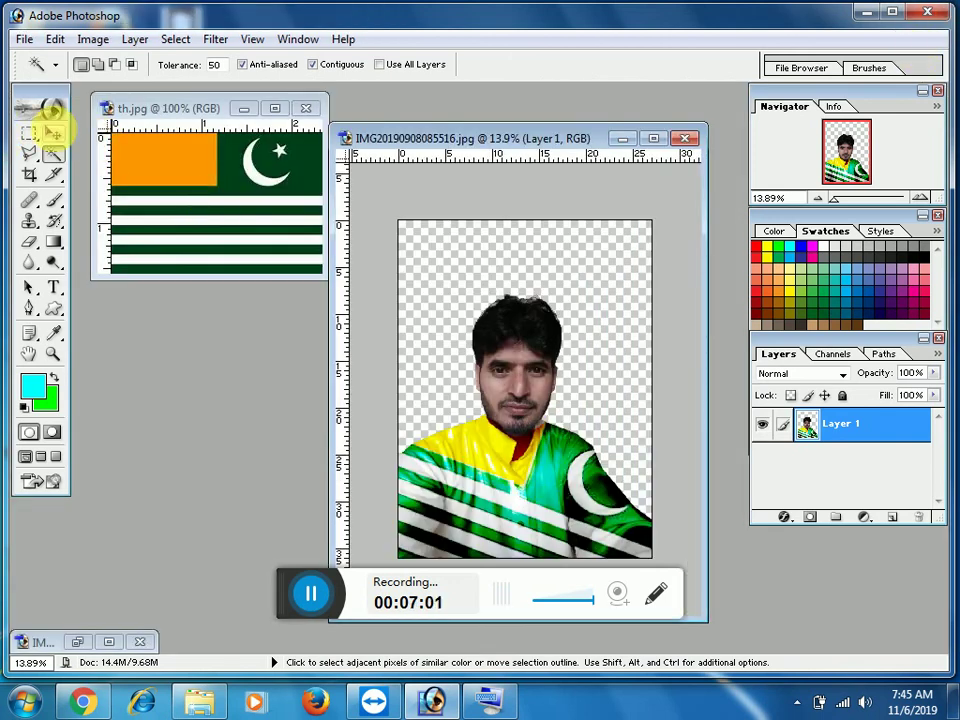
click(53, 133)
drag(215, 195, 467, 320)
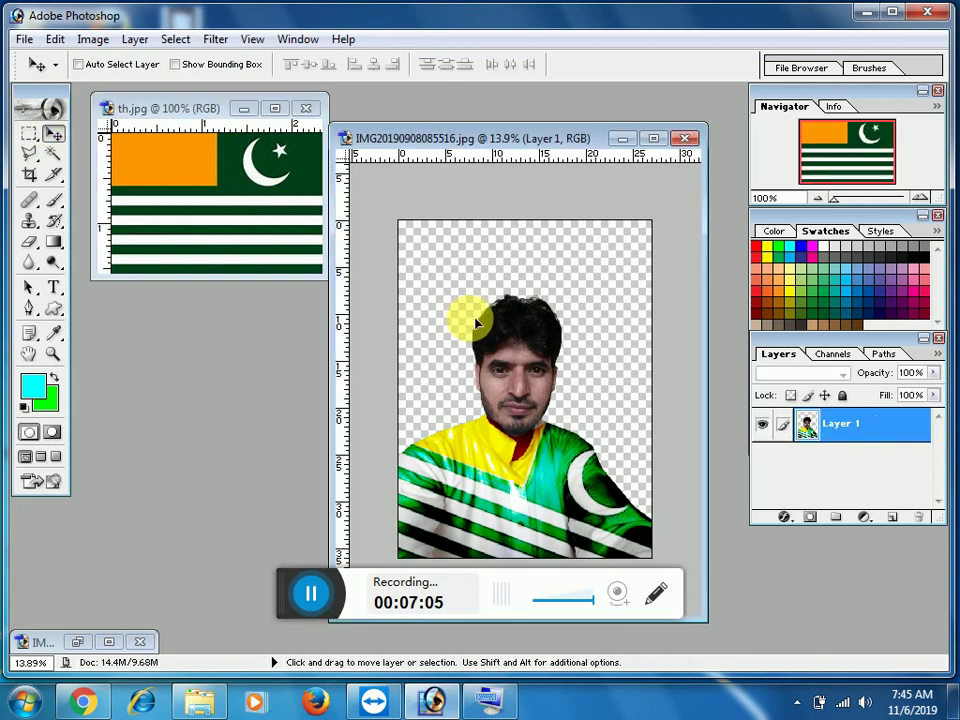
click(653, 138)
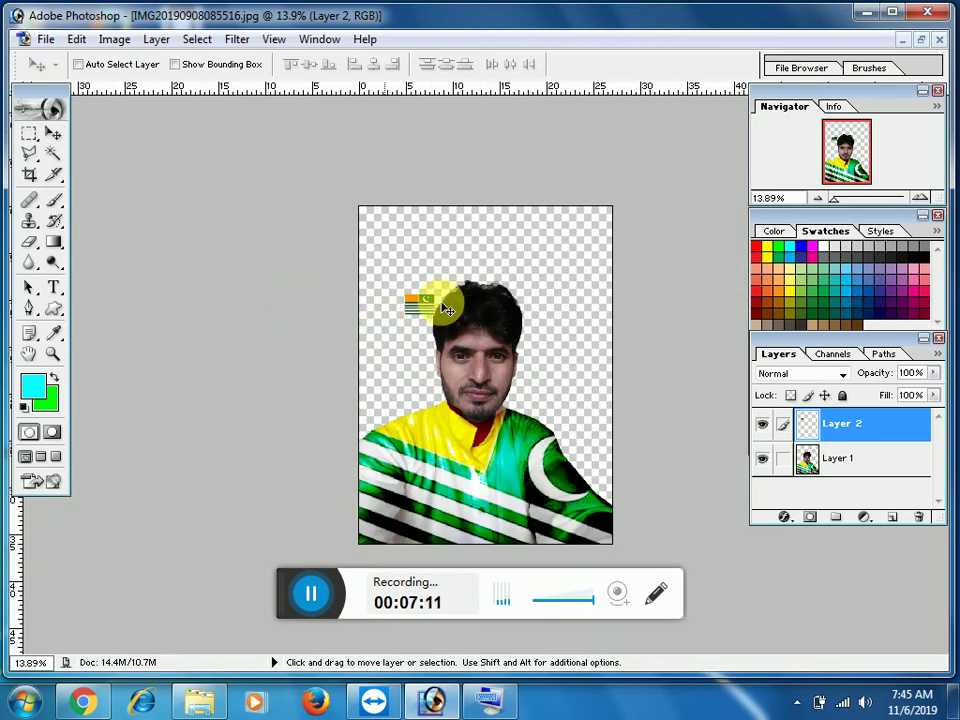
Step: Free-transform the new flag to about 864% width, stretch its height to cover nearly the whole canvas, and commit the transform
key(ctrl+t)
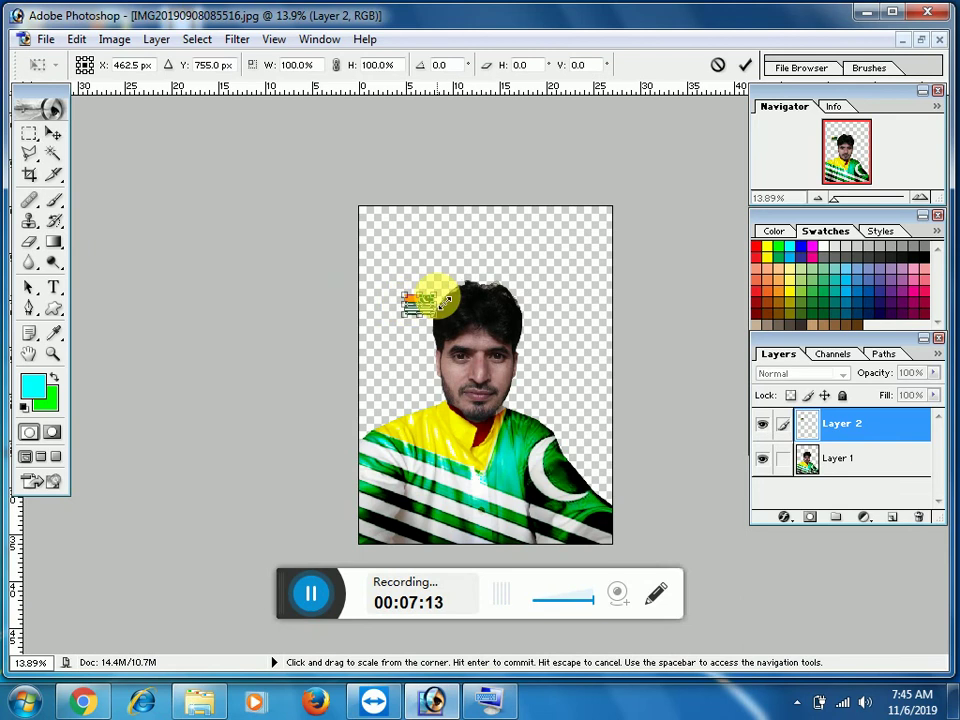
mouse_move(435, 296)
mouse_down()
mouse_move(513, 330)
mouse_move(591, 334)
mouse_move(573, 210)
mouse_move(431, 315)
mouse_up()
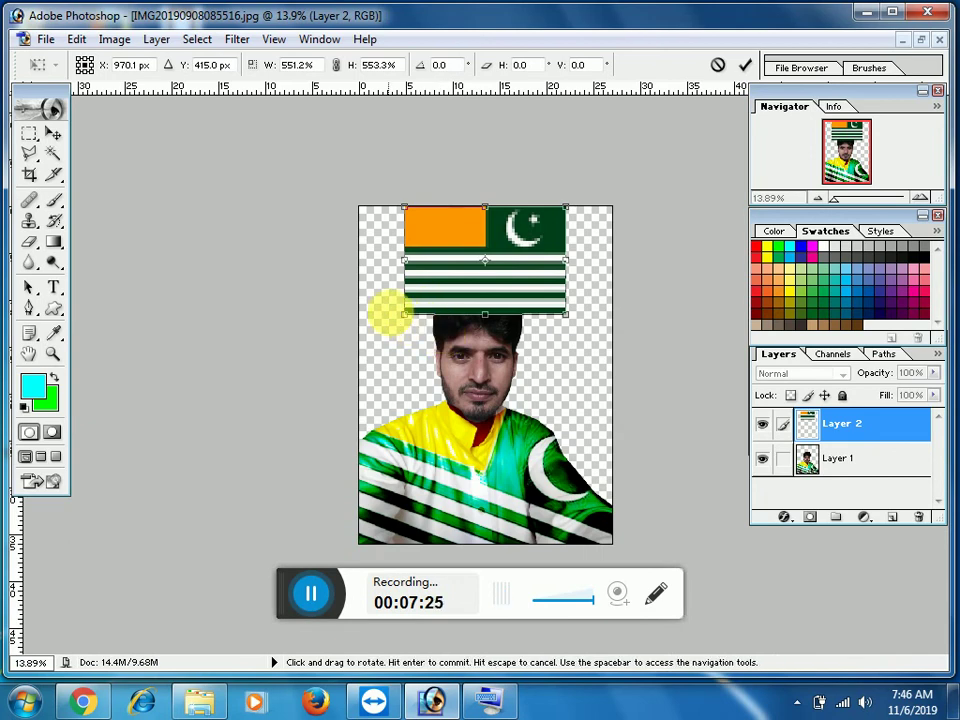
drag(411, 321, 356, 469)
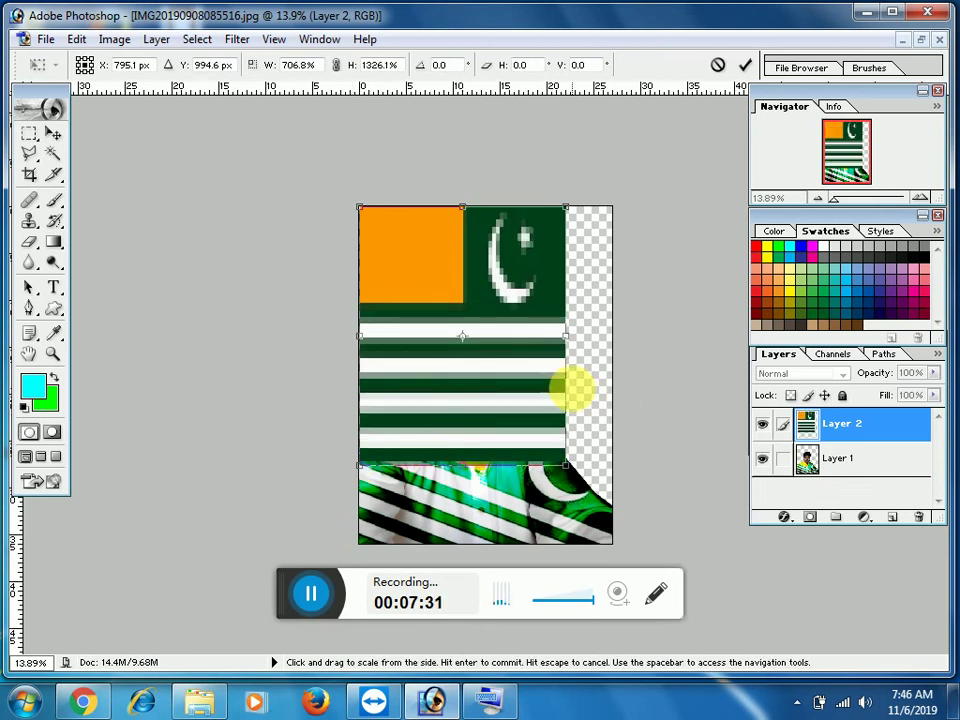
drag(571, 394, 609, 402)
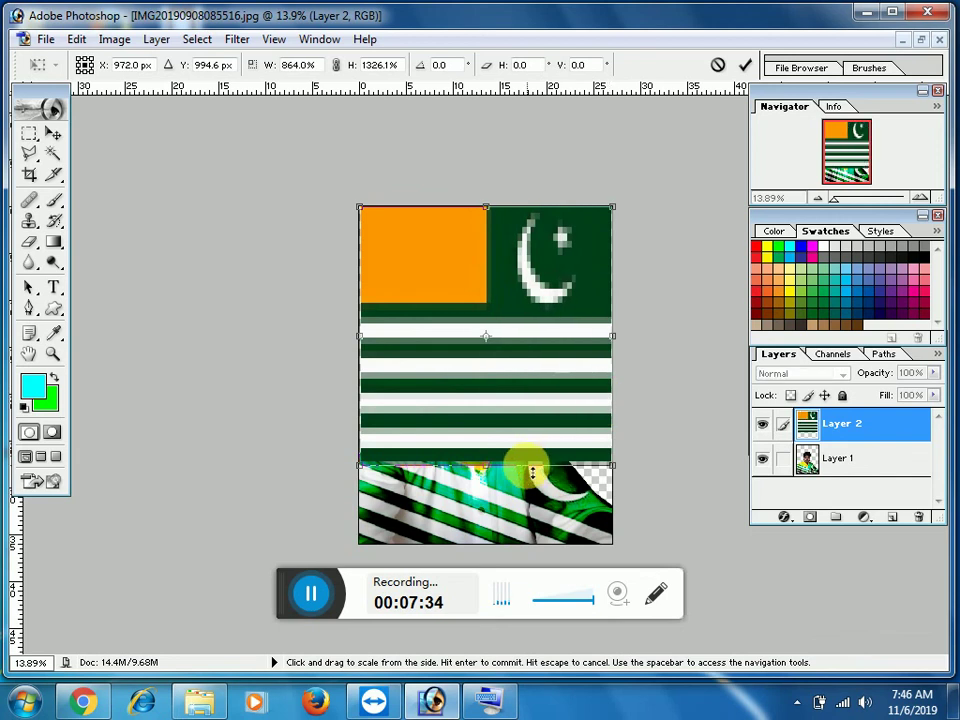
drag(497, 477, 488, 521)
key(Return)
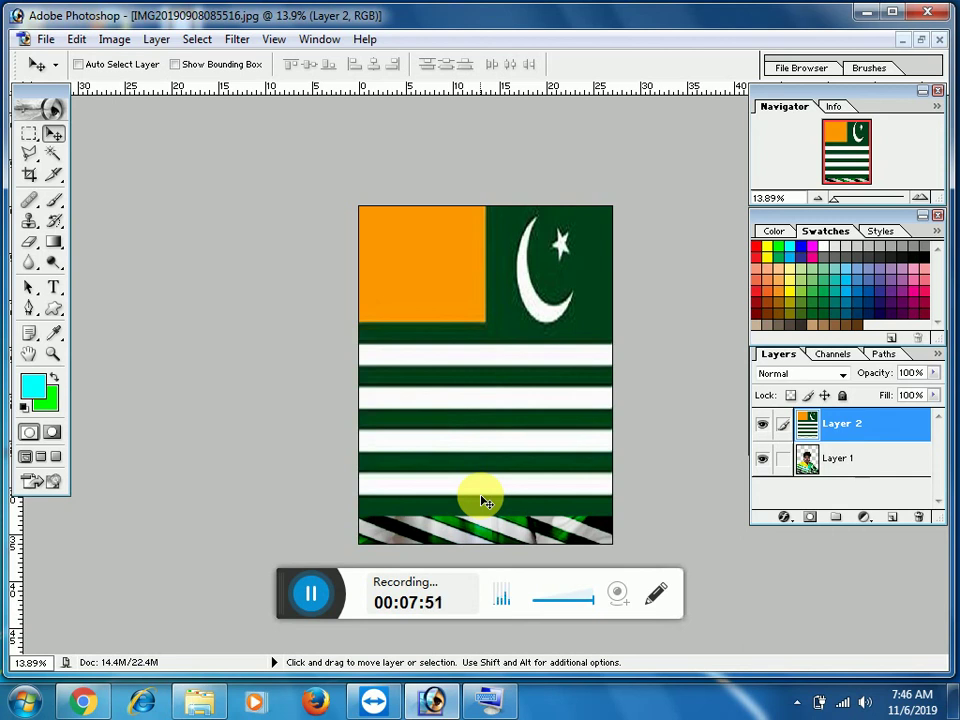
Step: Send the new flag layer behind the man's layer as the portrait's background
key(ctrl+bracketleft)
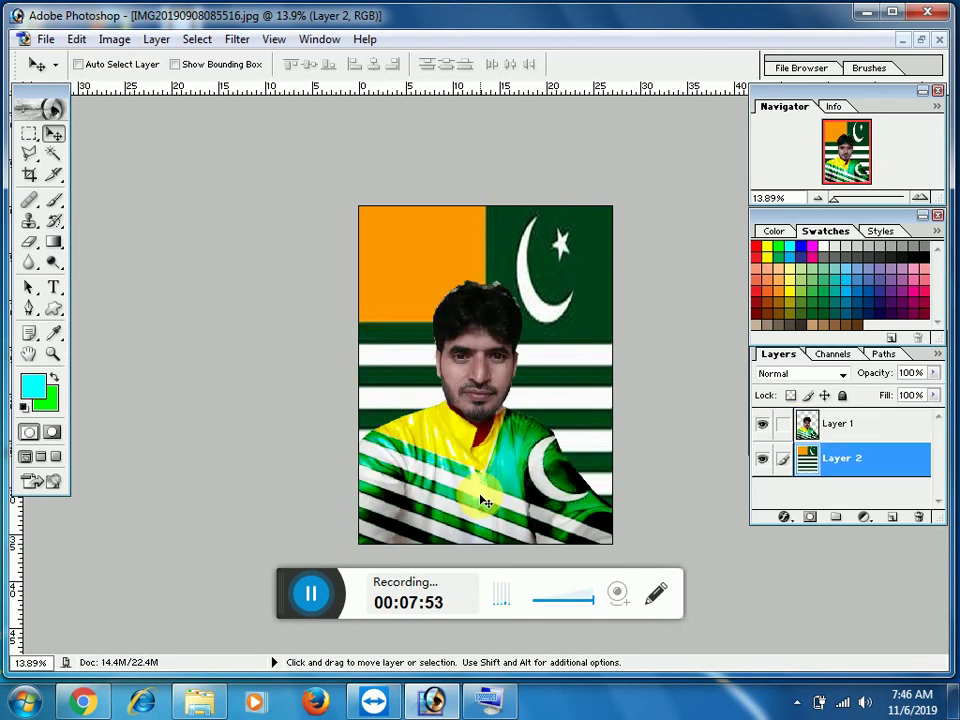
scroll(483, 502, up, 4)
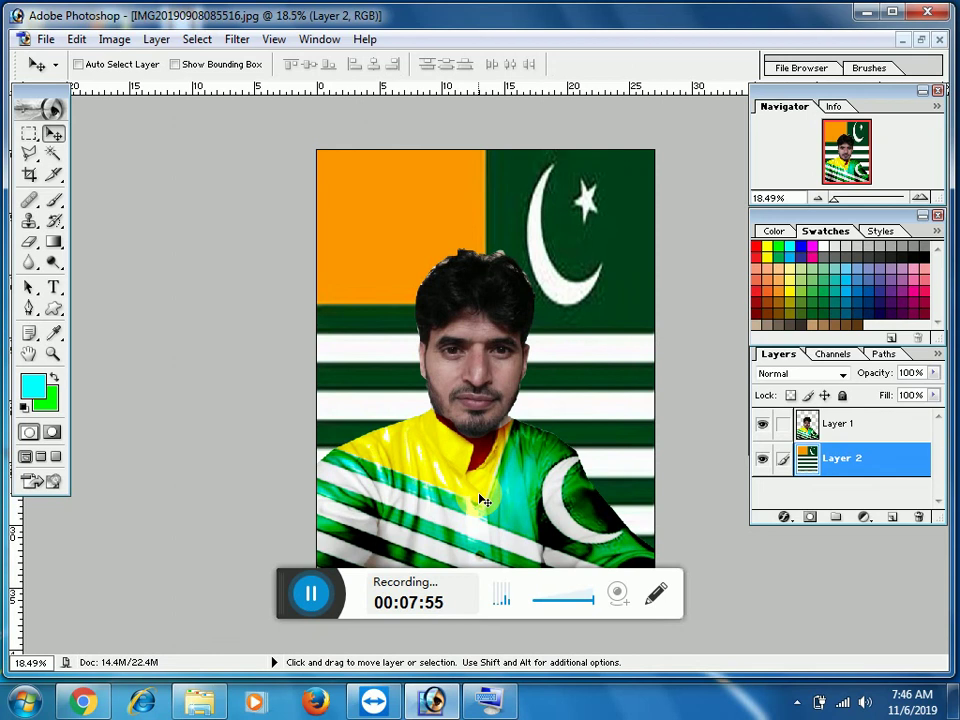
scroll(483, 502, up, 2)
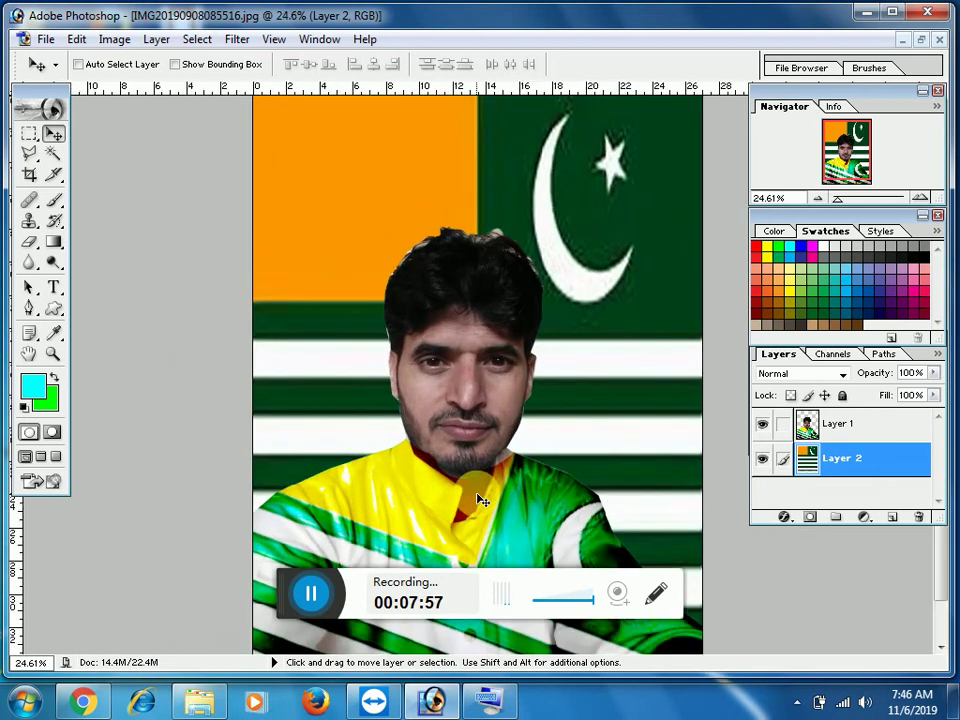
Step: Make the man's cutout layer, in front of the flag background, the active layer
click(493, 316)
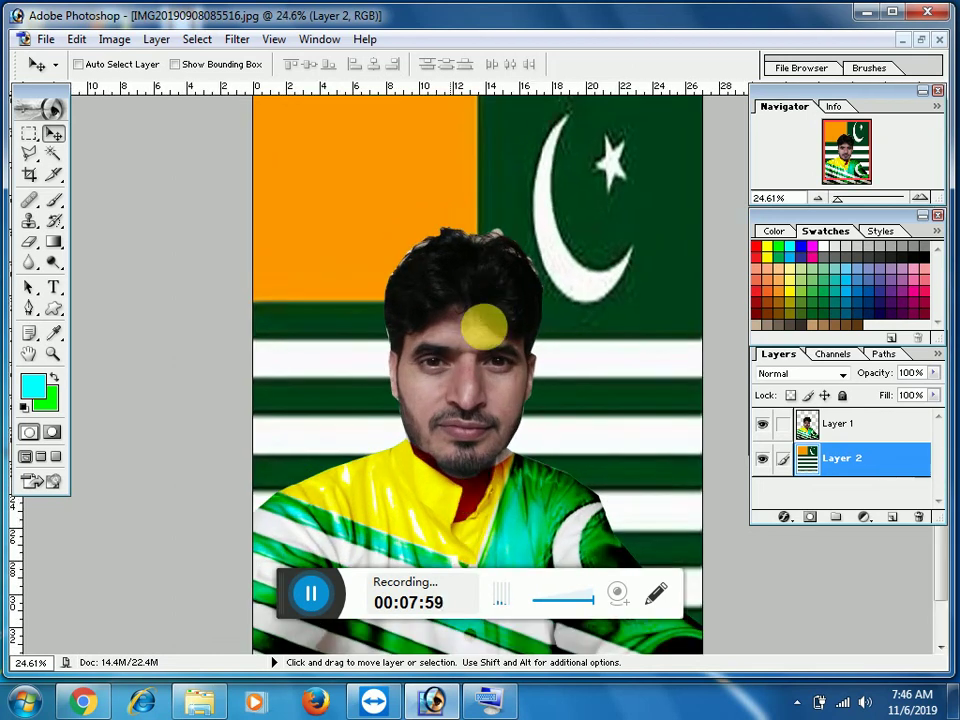
right_click(487, 338)
click(488, 336)
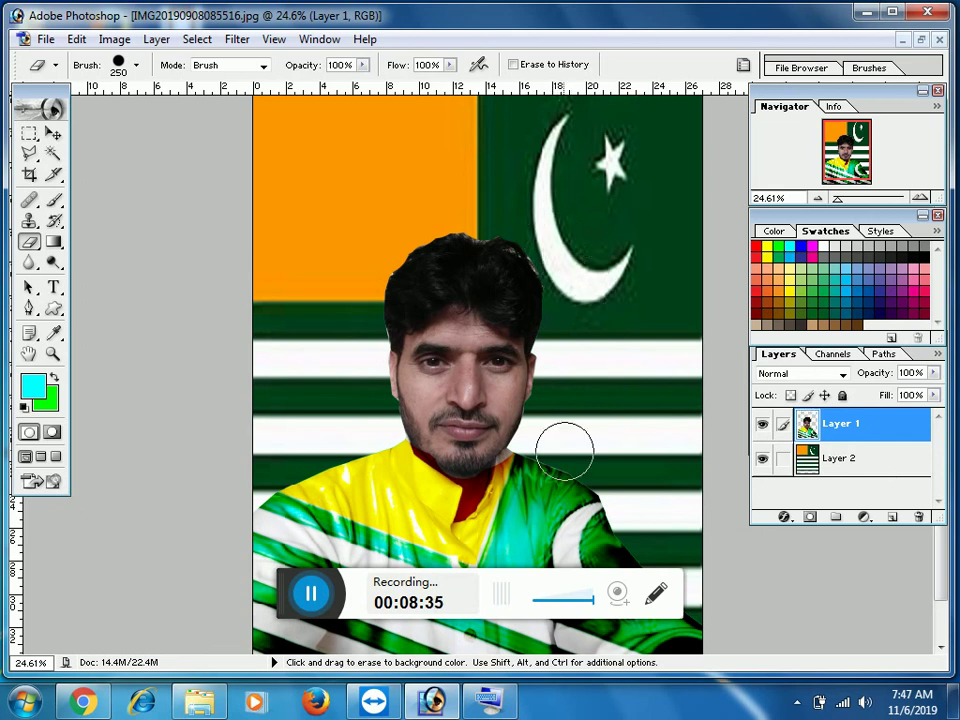
Step: Examine the cutout edges around the man's shoulders, collar, face and hair up close, and review the whole composition against the flag background
scroll(561, 450, down, 1)
scroll(561, 450, down, 1)
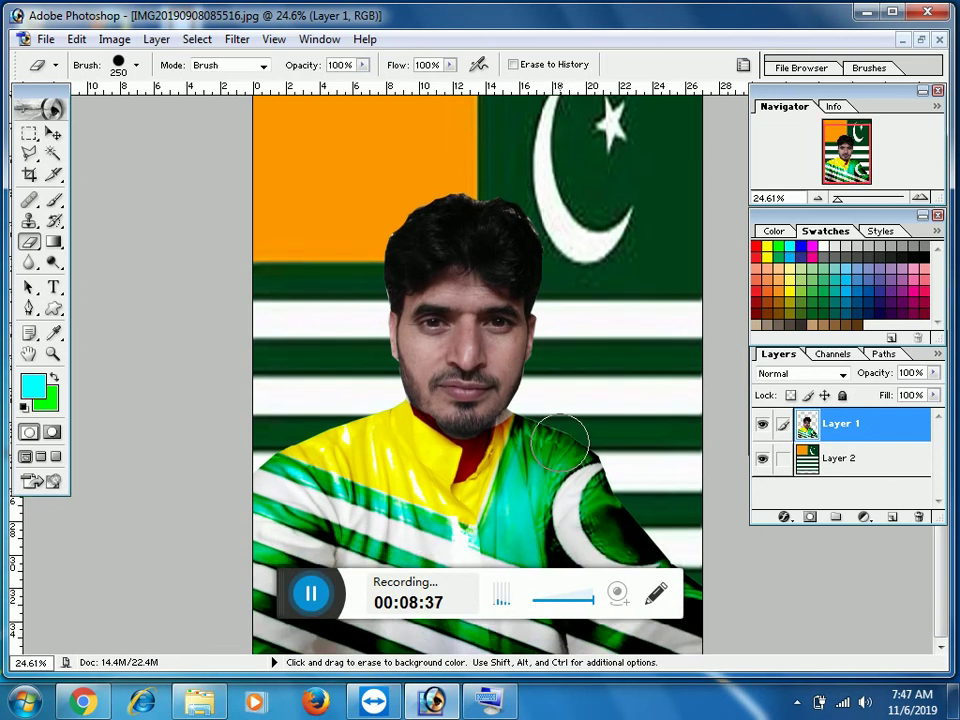
key(v)
key(z)
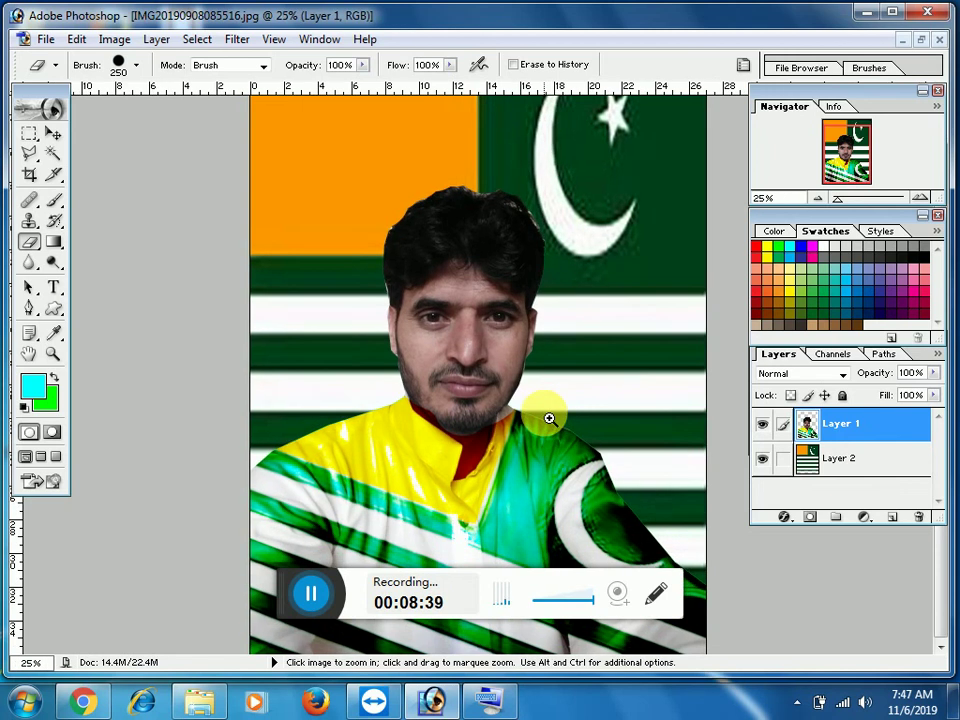
click(549, 418)
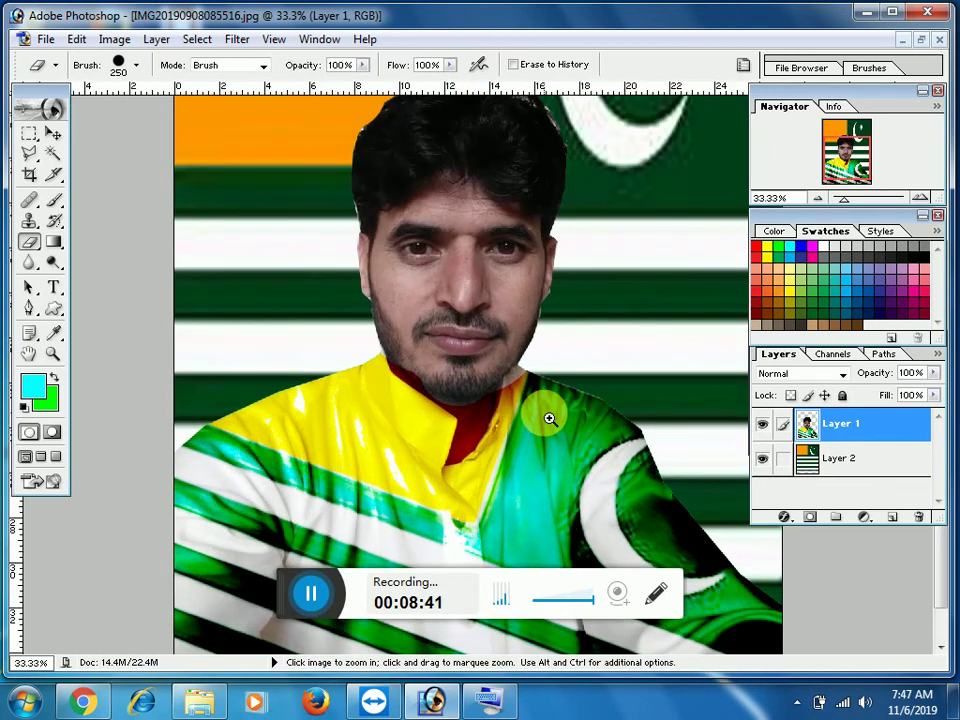
click(549, 418)
key(e)
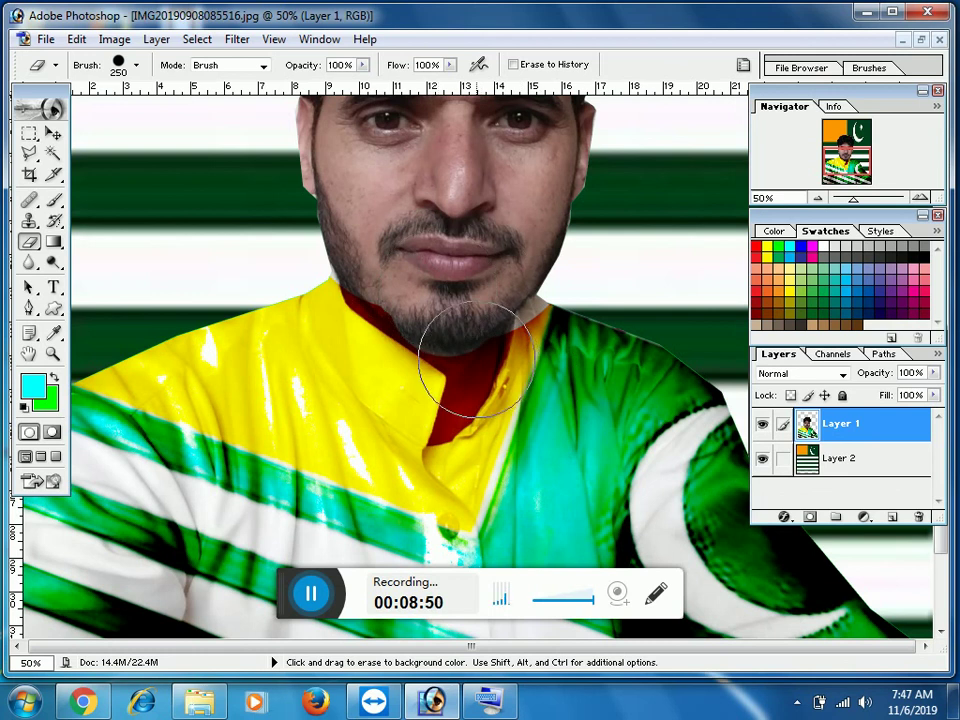
scroll(470, 350, up, 2)
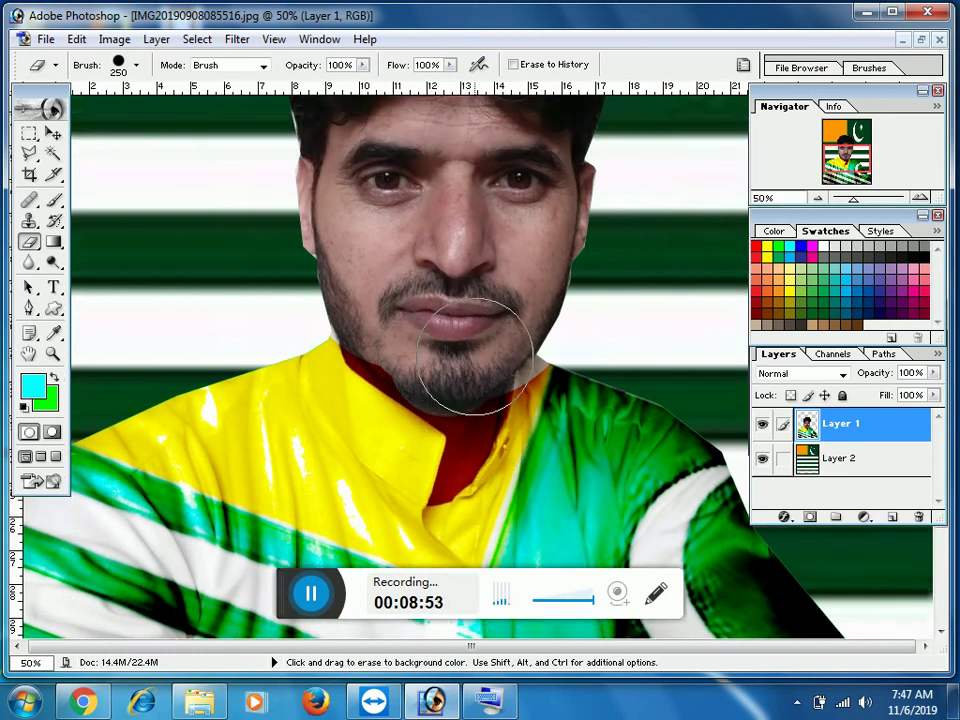
scroll(475, 357, up, 3)
scroll(473, 355, up, 3)
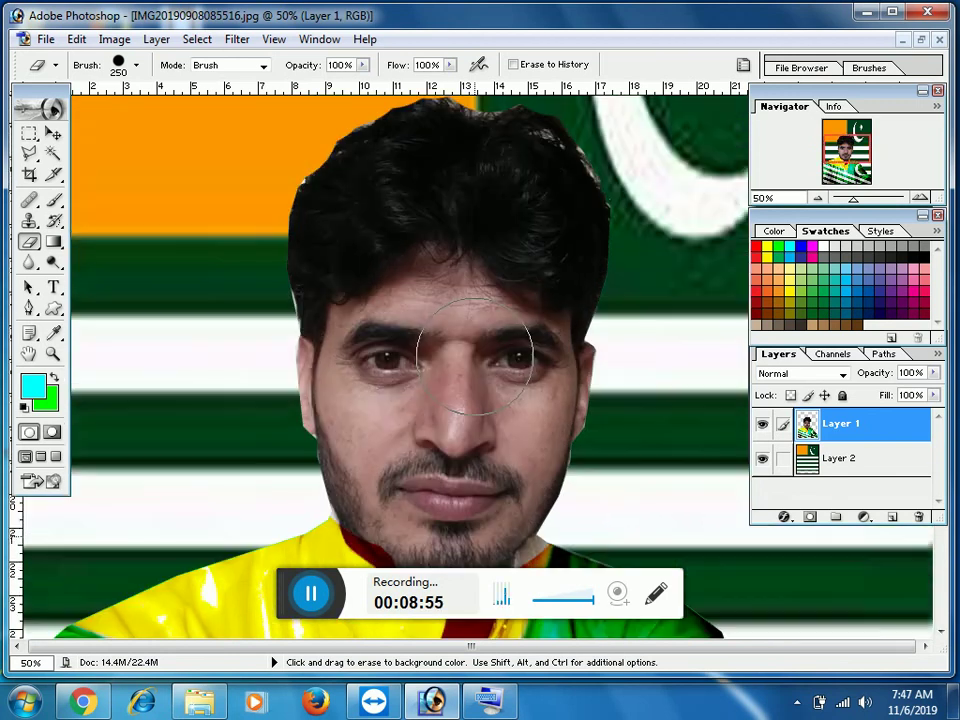
ctrl+alt+click(491, 325)
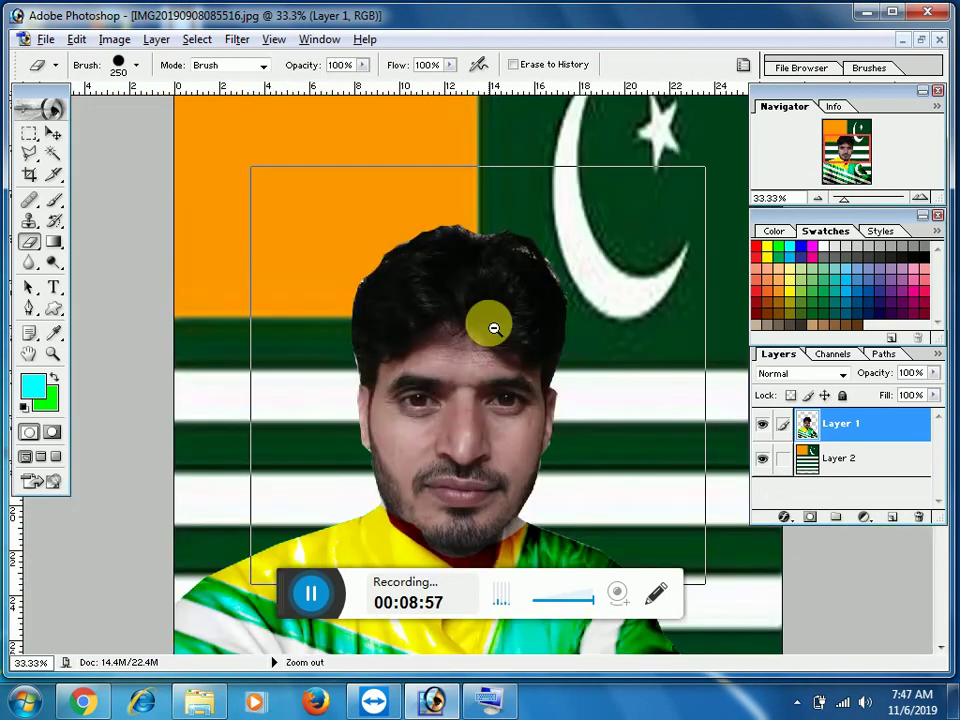
ctrl+alt+click(493, 327)
ctrl+alt+click(493, 328)
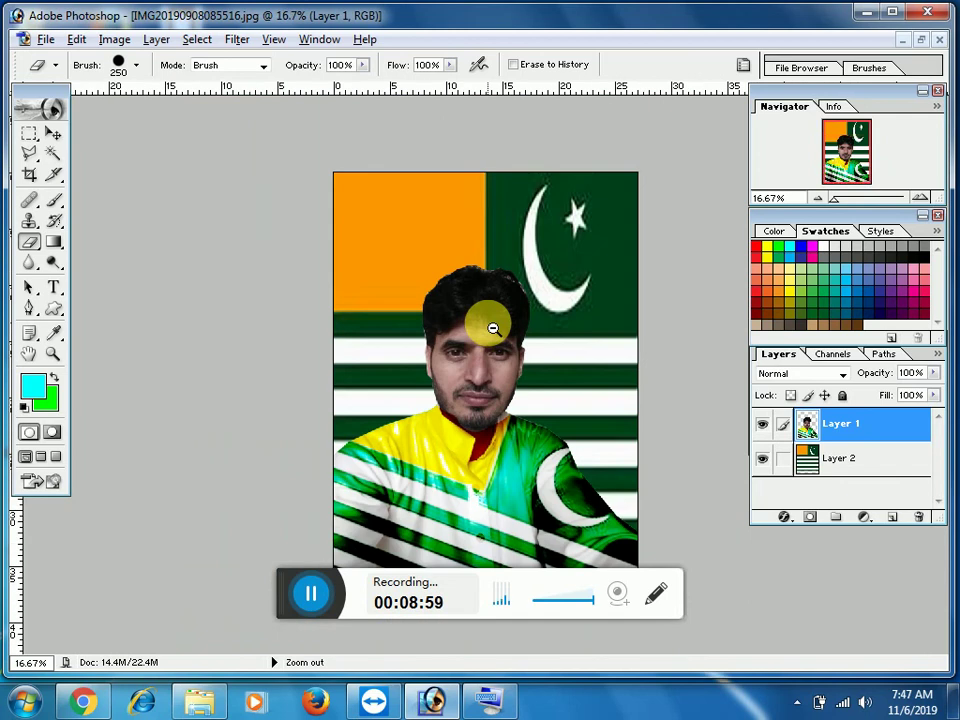